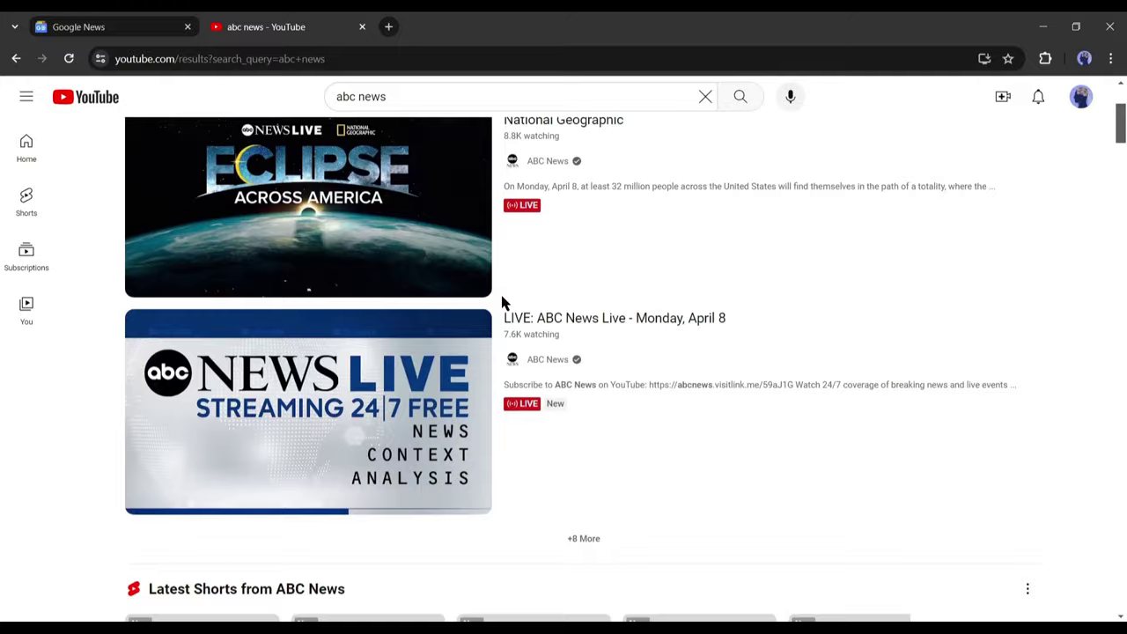
Browse the ABC News and CNN search results on YouTube and the Google News briefing for current stories.
scroll(504, 304, down, 3)
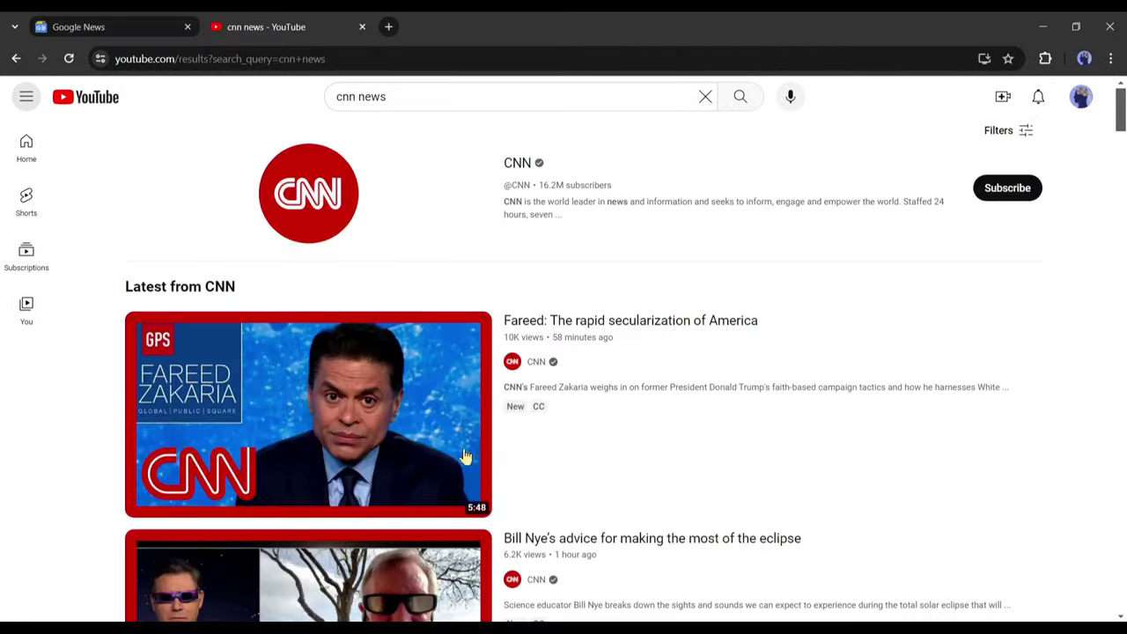
scroll(475, 423, down, 2)
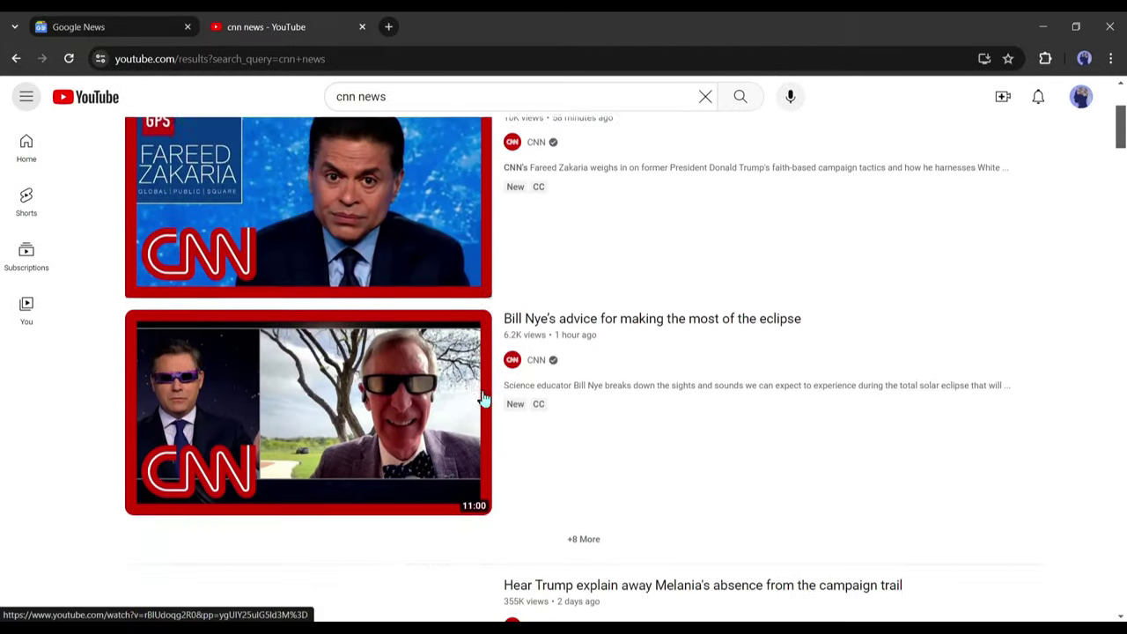
scroll(484, 399, down, 7)
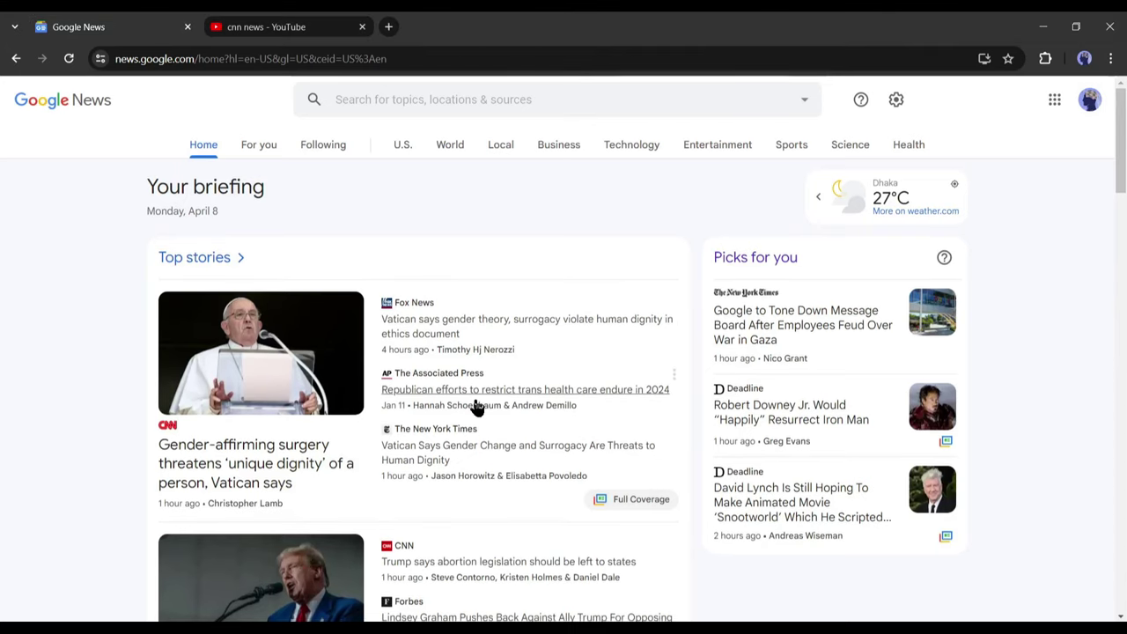
scroll(473, 400, down, 10)
scroll(471, 405, down, 8)
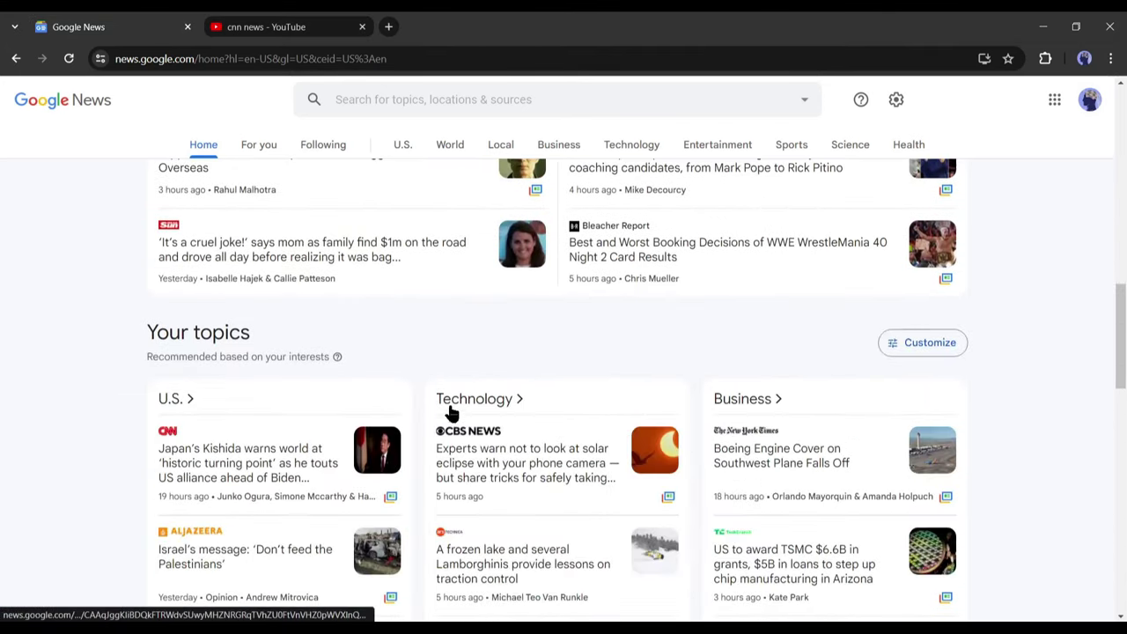
scroll(469, 413, down, 2)
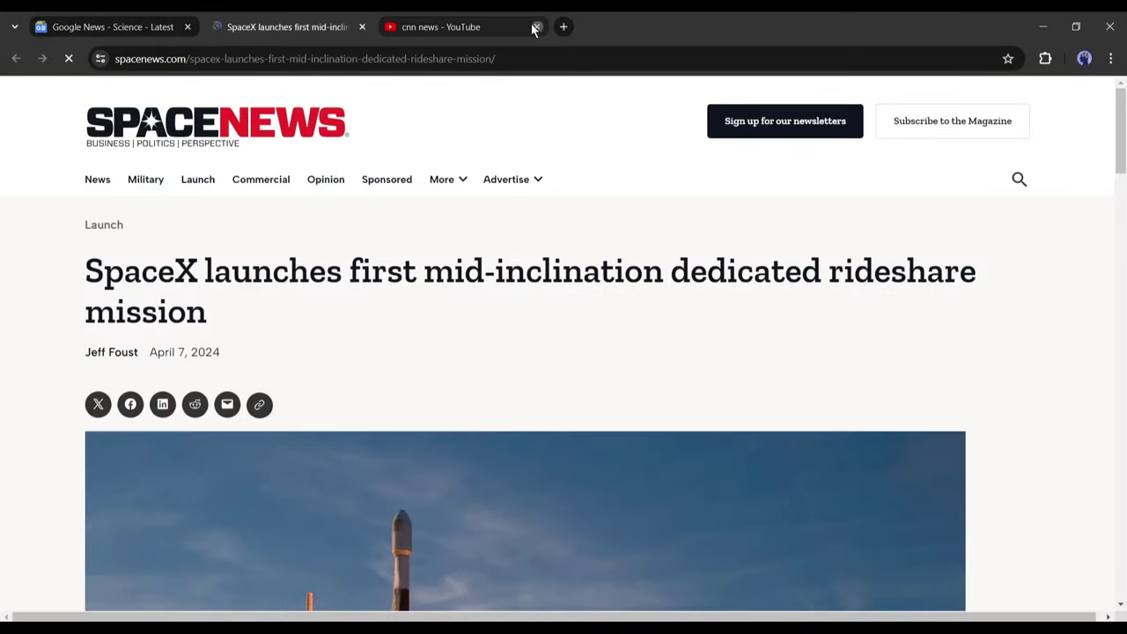
Read through the SpaceNews article about SpaceX's first mid-inclination dedicated rideshare mission.
scroll(345, 386, down, 18)
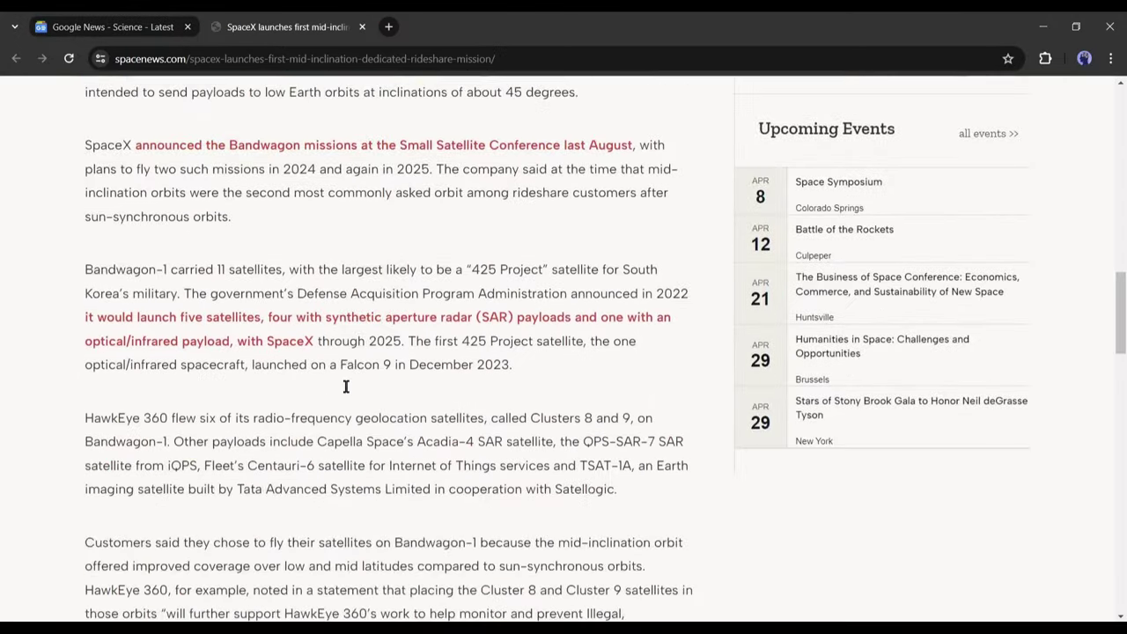
scroll(345, 388, down, 4)
scroll(343, 390, down, 3)
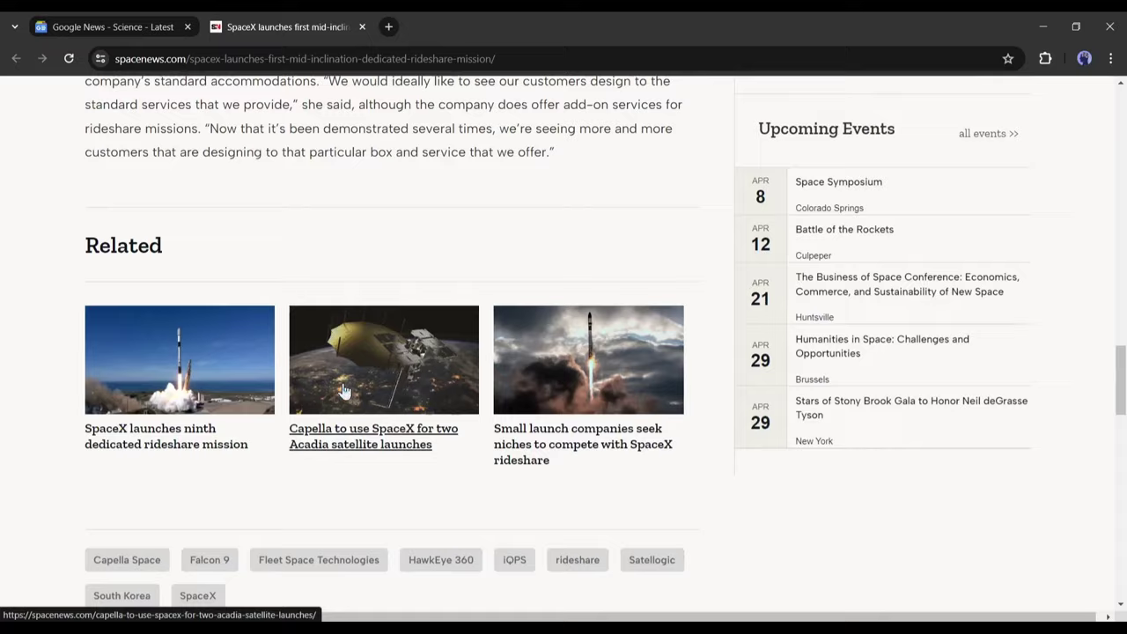
scroll(344, 390, down, 2)
scroll(343, 390, up, 20)
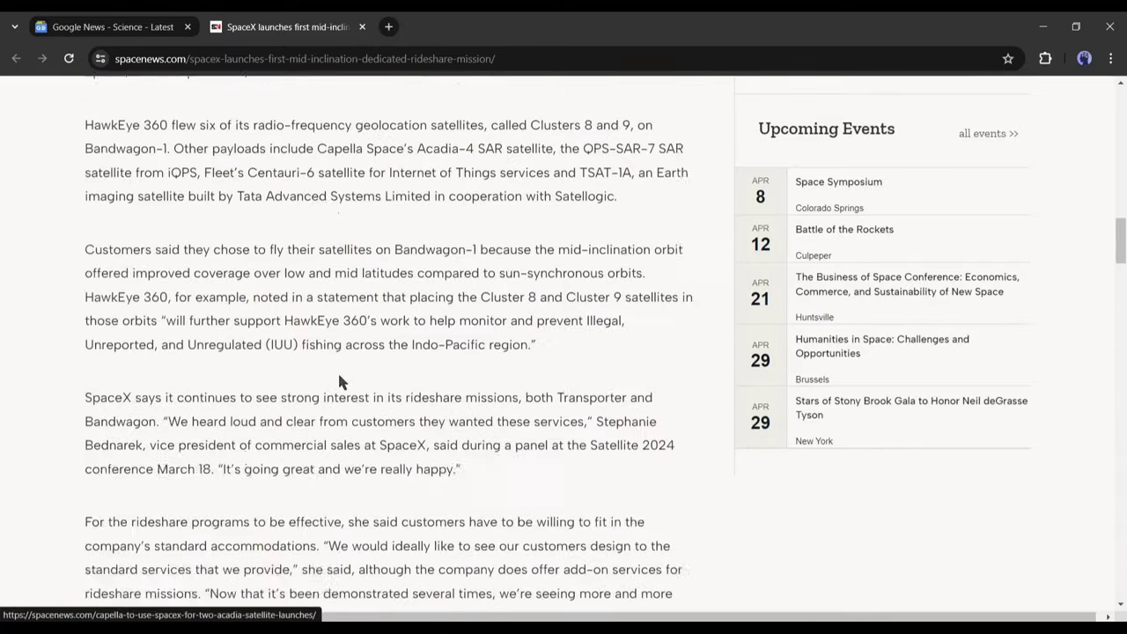
scroll(314, 414, up, 2)
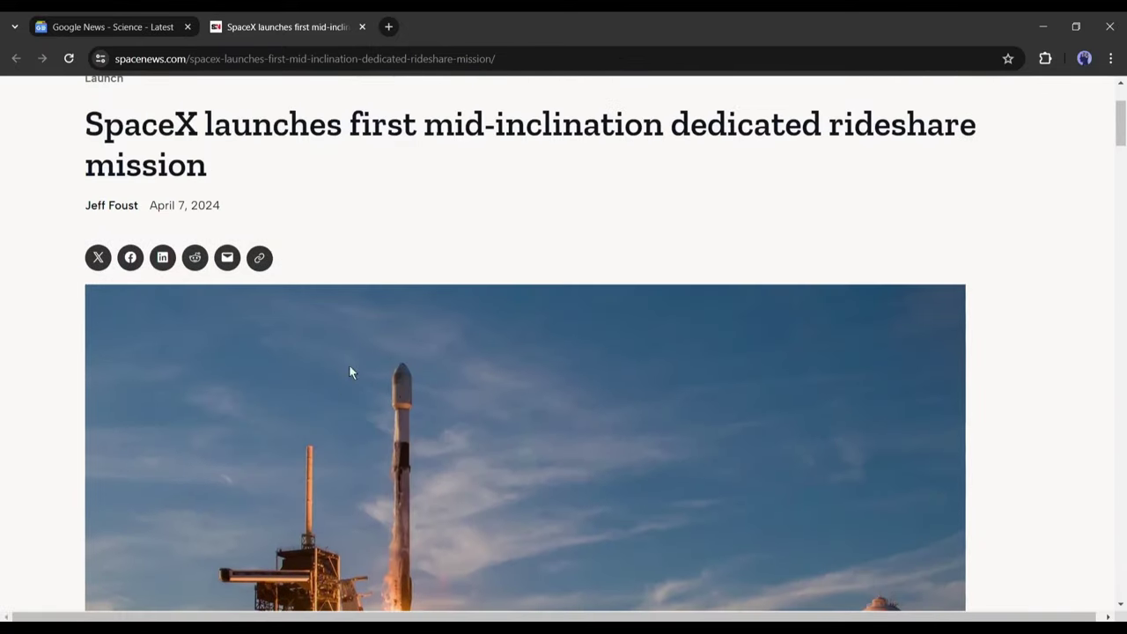
scroll(349, 365, down, 2)
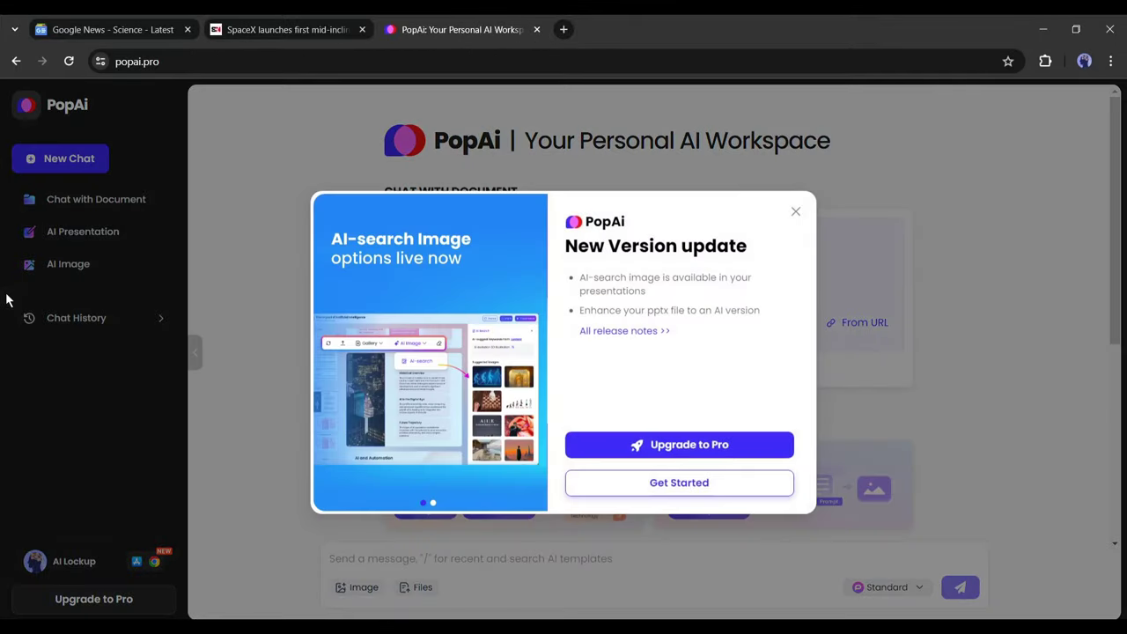
Dismiss PopAi's new version notice and look over the features on its home page.
click(796, 214)
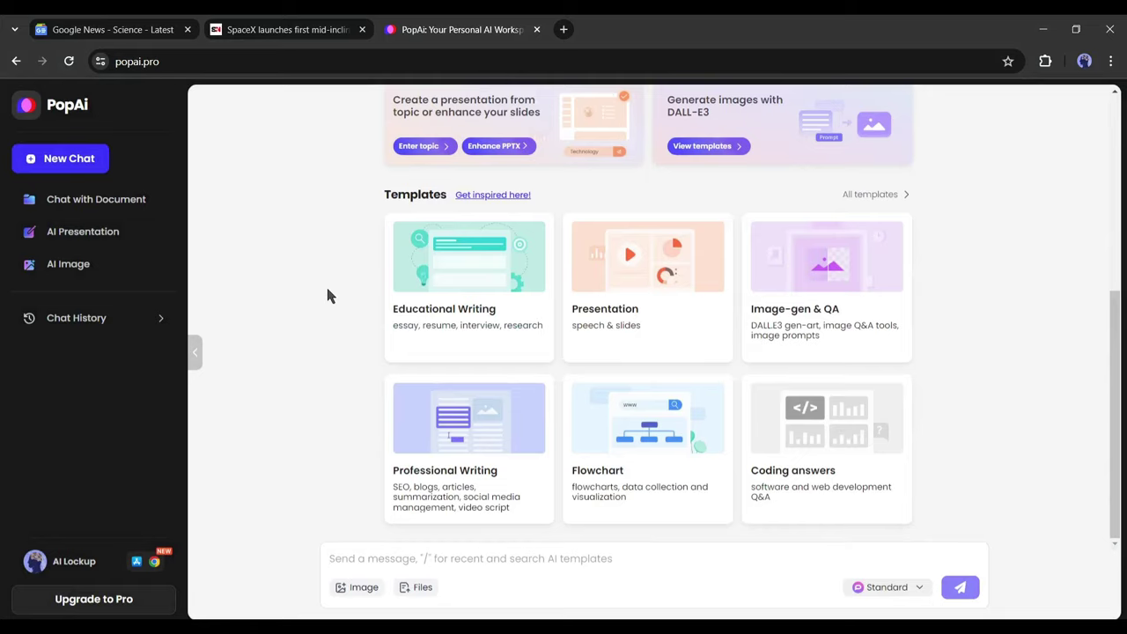
scroll(319, 295, up, 5)
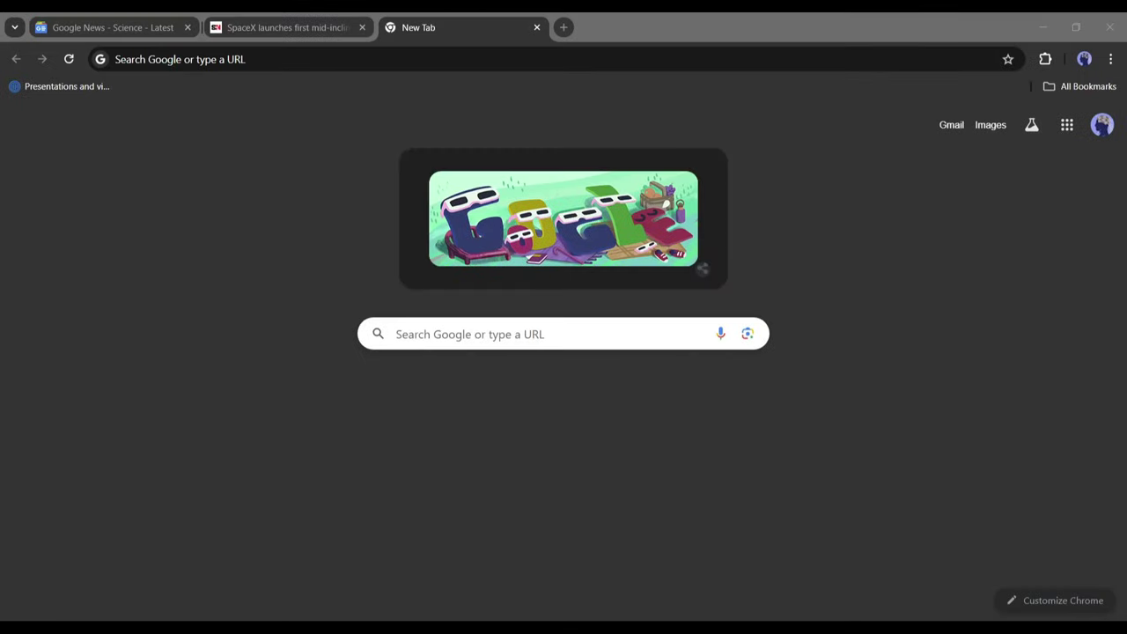
Search Google for "Pop AI" and open the PopAi: Your Personal AI Workspace site.
click(433, 338)
text(Pop AI)
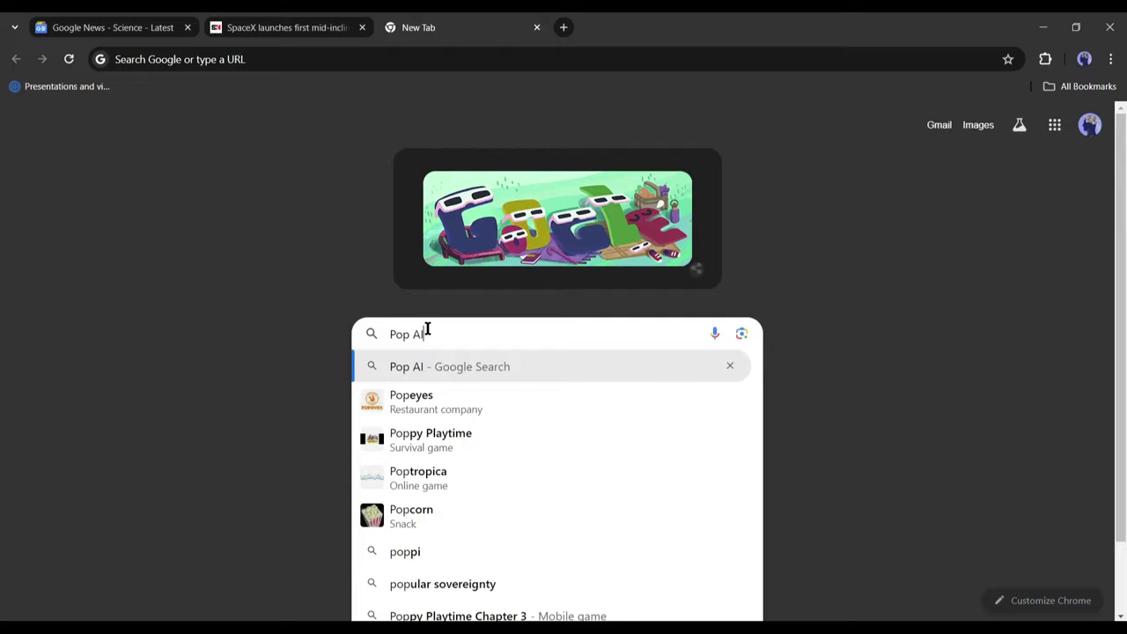
key(Return)
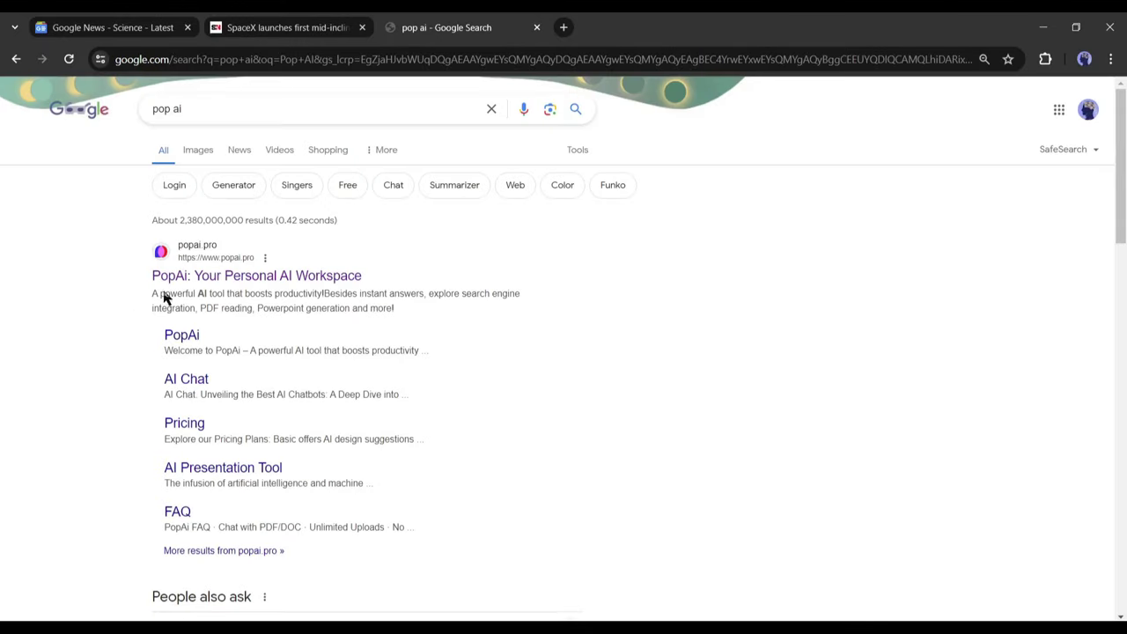
click(219, 282)
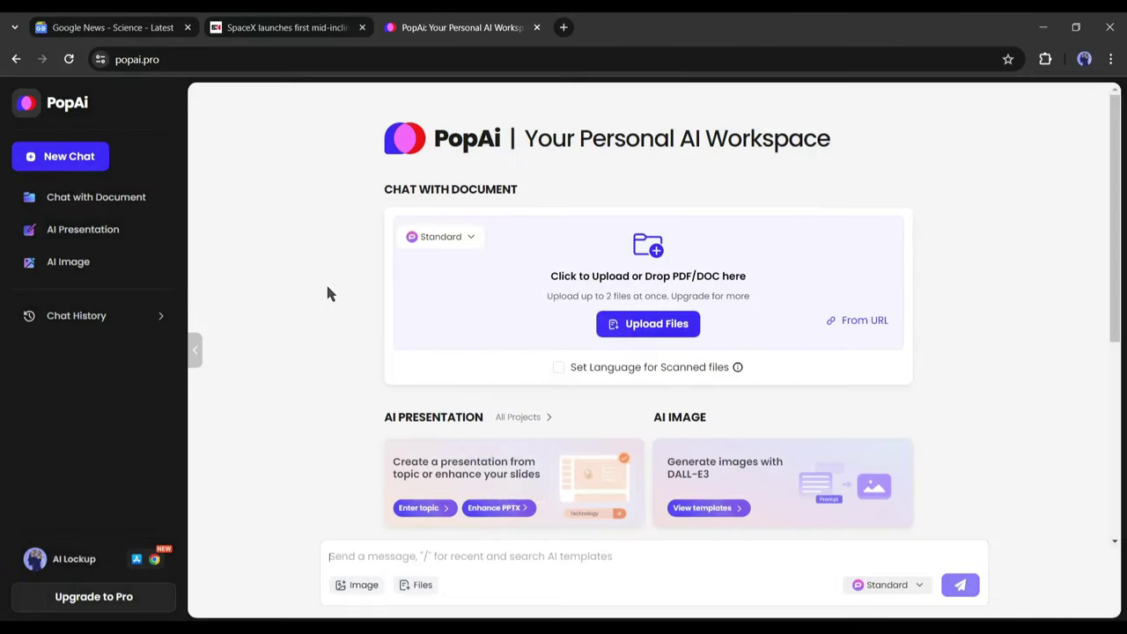
scroll(325, 294, down, 4)
scroll(321, 295, up, 5)
Copy the body text of the SpaceNews article into a new blank Google Docs document.
key(ctrl+shift+Tab)
drag(235, 264, 352, 418)
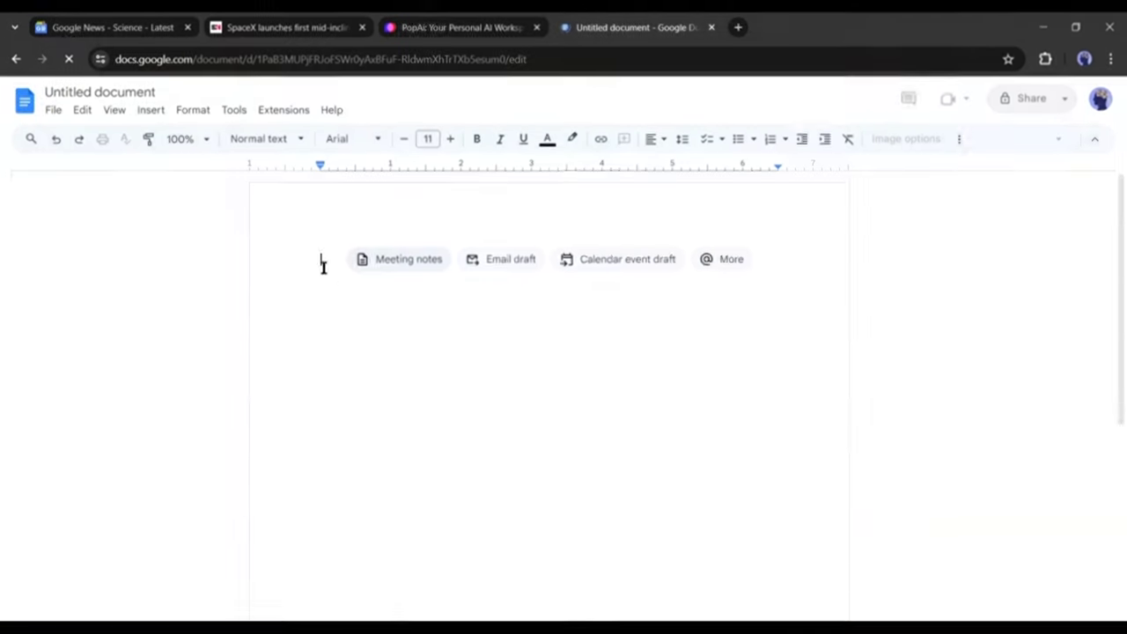
key(ctrl+v)
scroll(55, 118, up, 7)
Rename the document "Space X" and download it as a Word (.docx) file.
click(82, 91)
text(N)
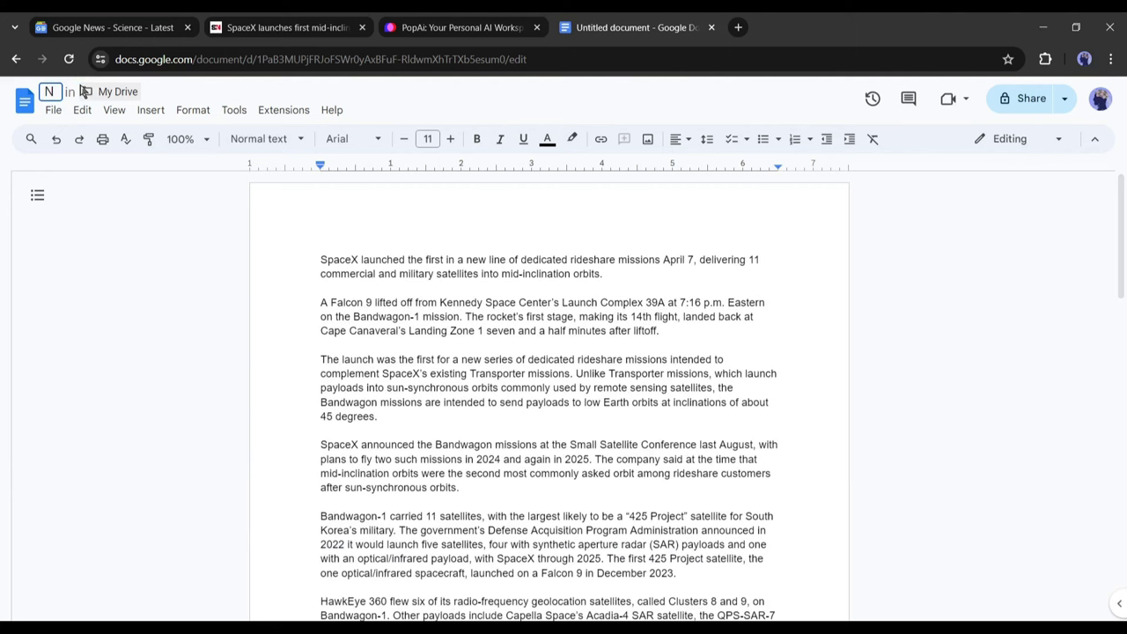
click(53, 109)
mouse_move(114, 262)
click(291, 267)
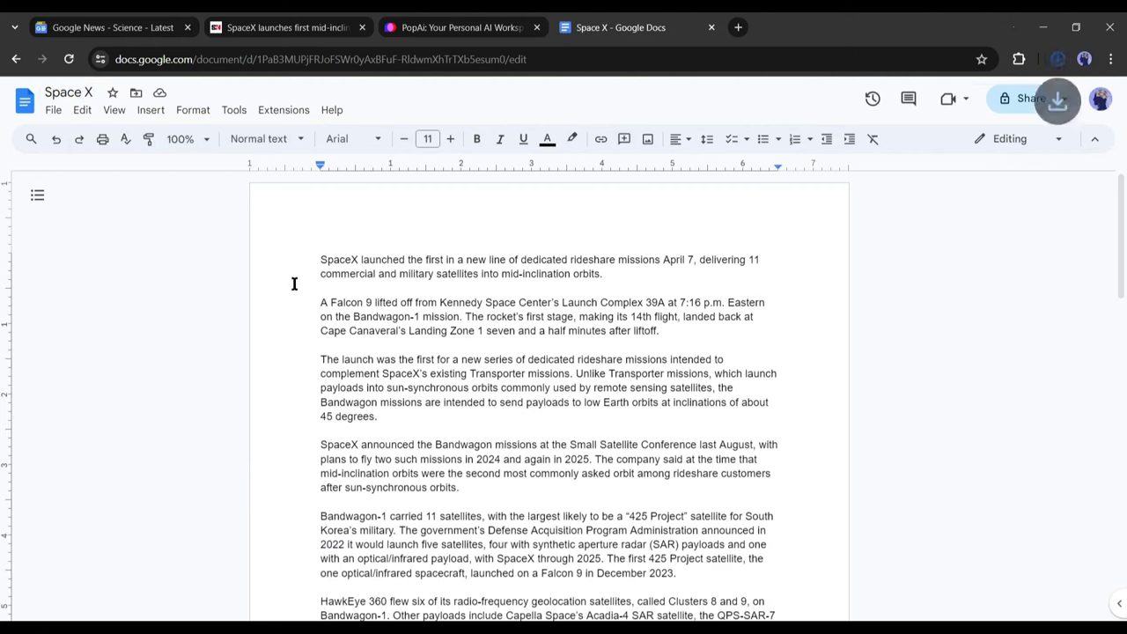
Switch to PopAi and sign in by continuing with a Google account.
click(458, 27)
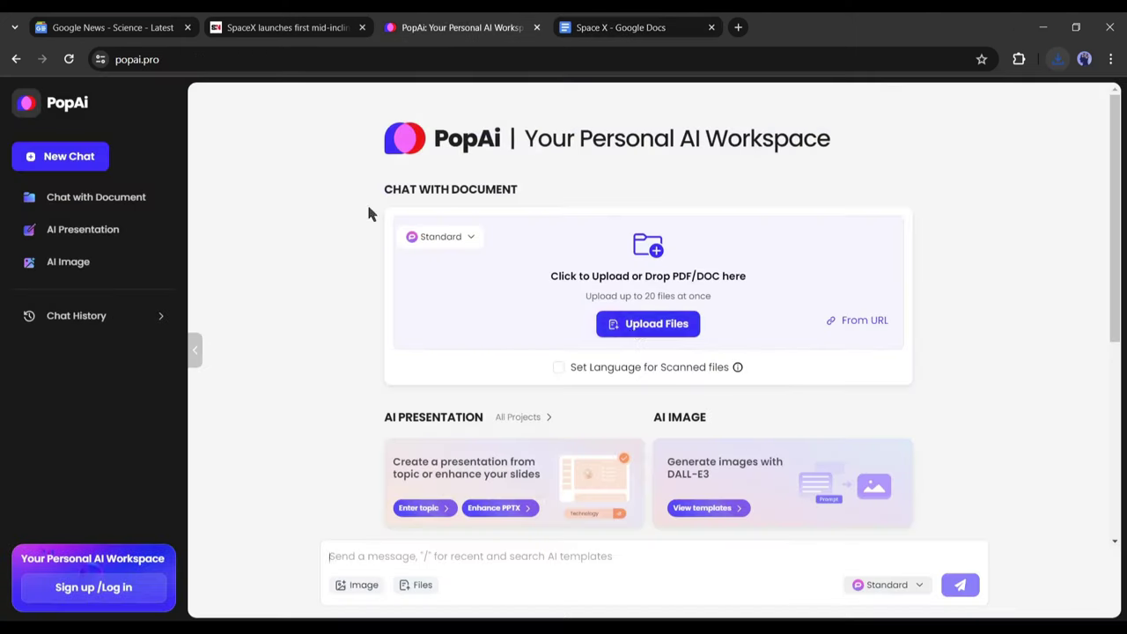
click(636, 326)
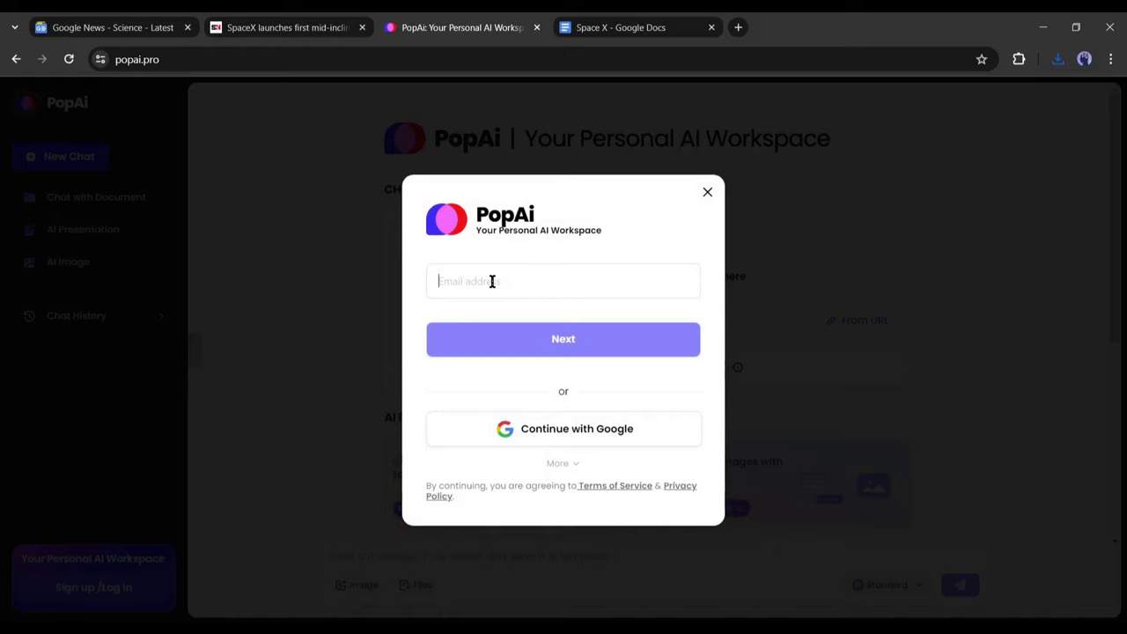
click(561, 431)
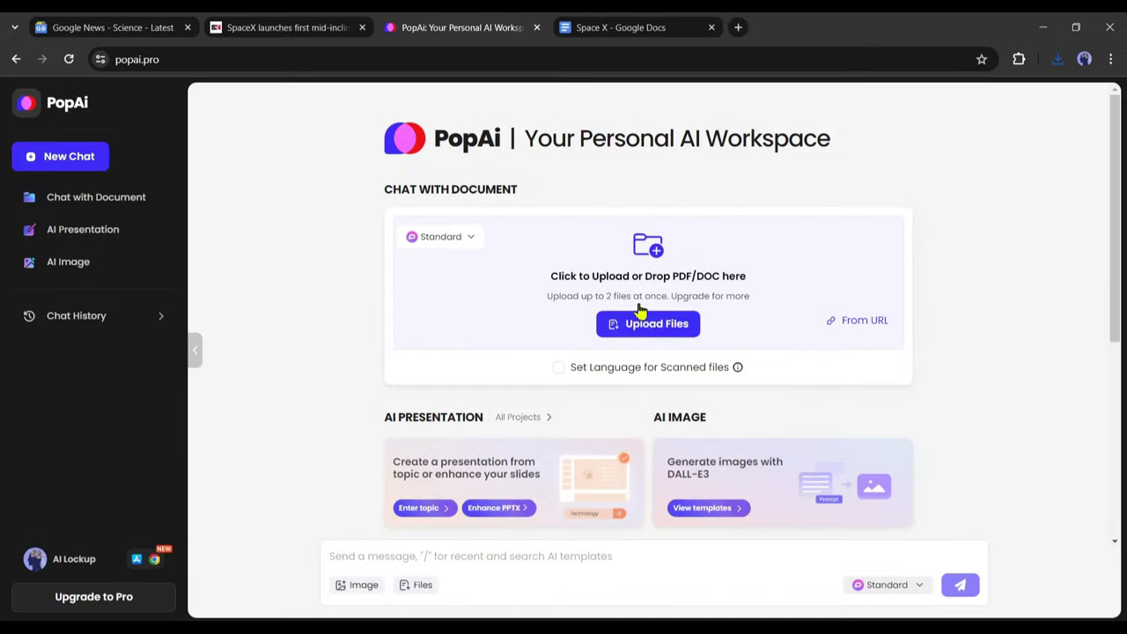
Upload Space X.docx from the Downloads folder to PopAi's document chat.
click(661, 327)
click(238, 287)
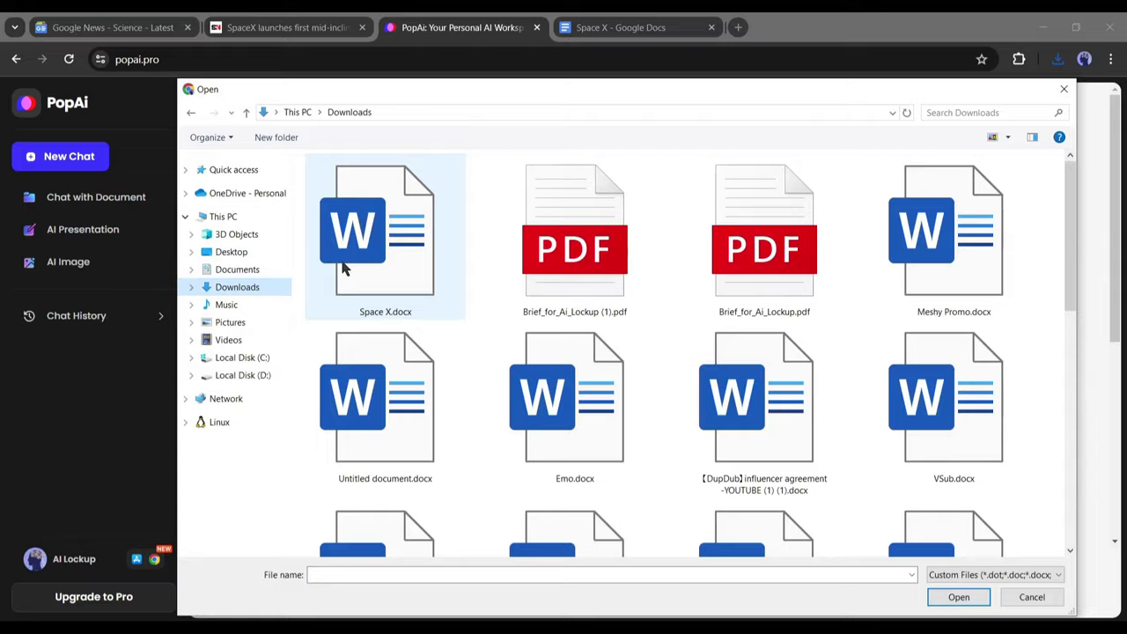
double_click(361, 247)
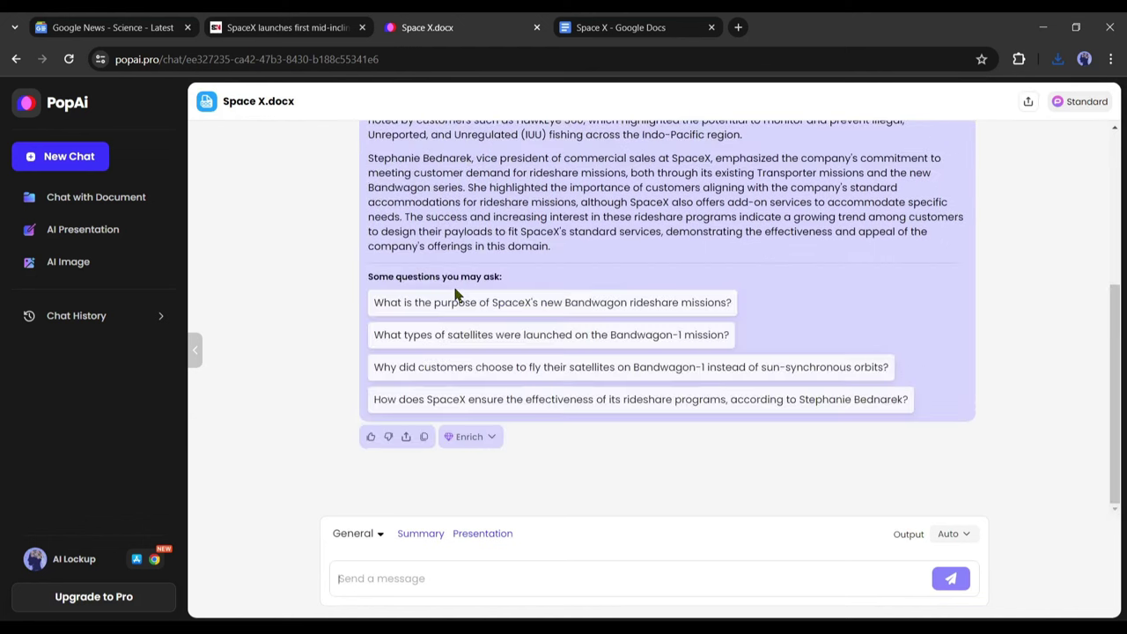
Copy the summary paragraphs PopAi wrote and replace the entire text of the Space X Google document with them.
scroll(455, 294, up, 3)
scroll(519, 291, down, 1)
drag(562, 374, 374, 215)
click(625, 25)
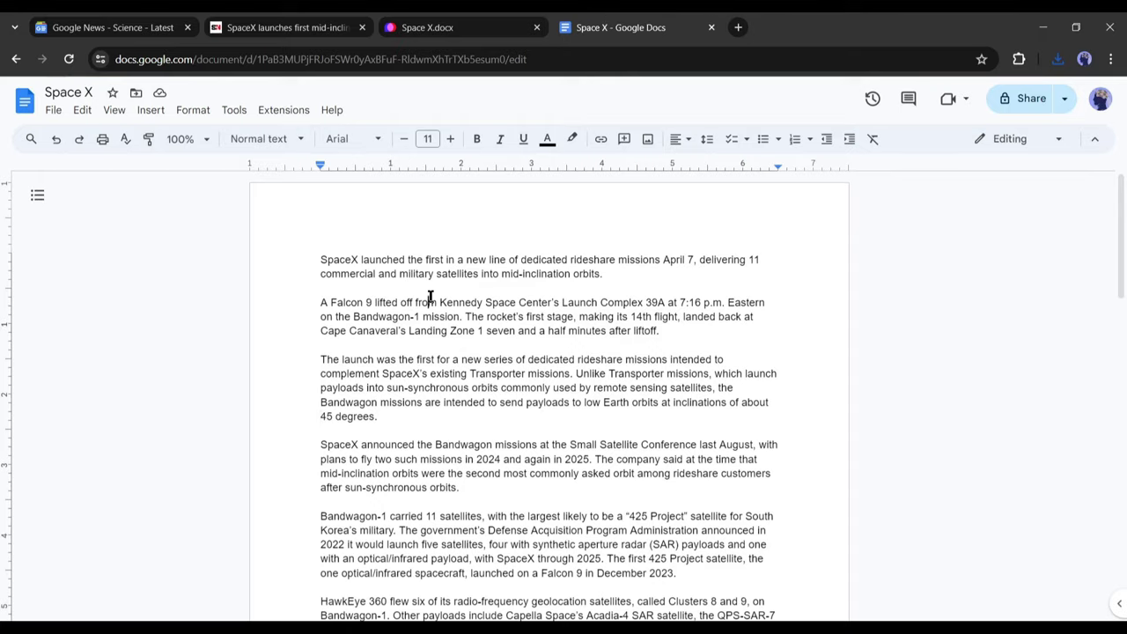
key(ctrl+a)
key(ctrl+v)
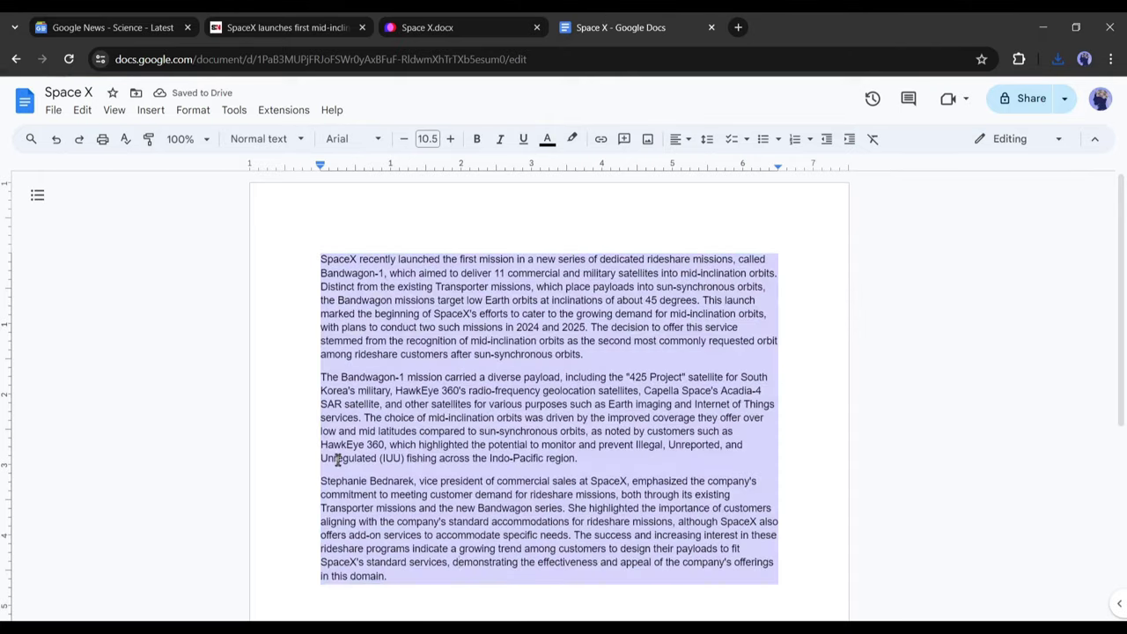
click(414, 26)
click(605, 29)
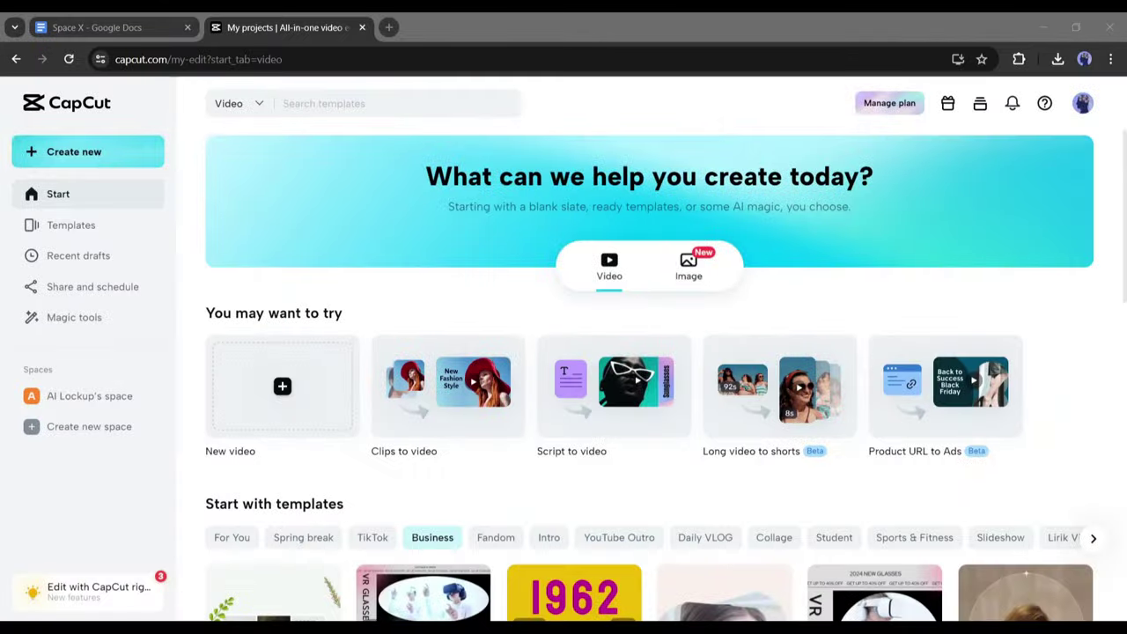
Look through the Business video templates on the CapCut start page.
scroll(740, 392, down, 10)
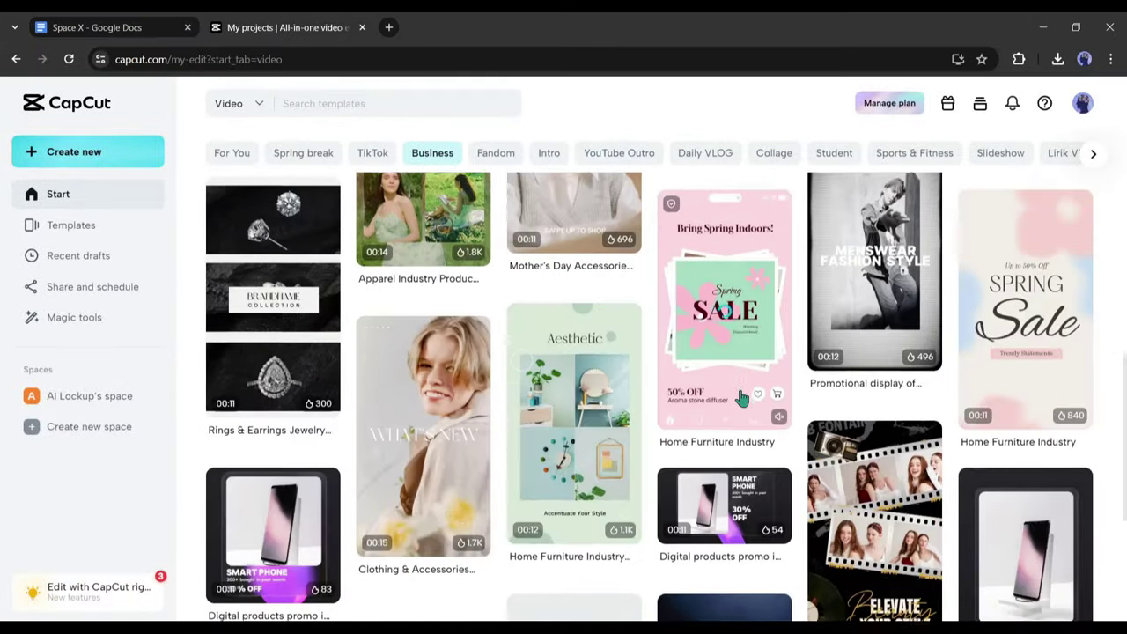
scroll(740, 396, down, 3)
scroll(738, 384, up, 10)
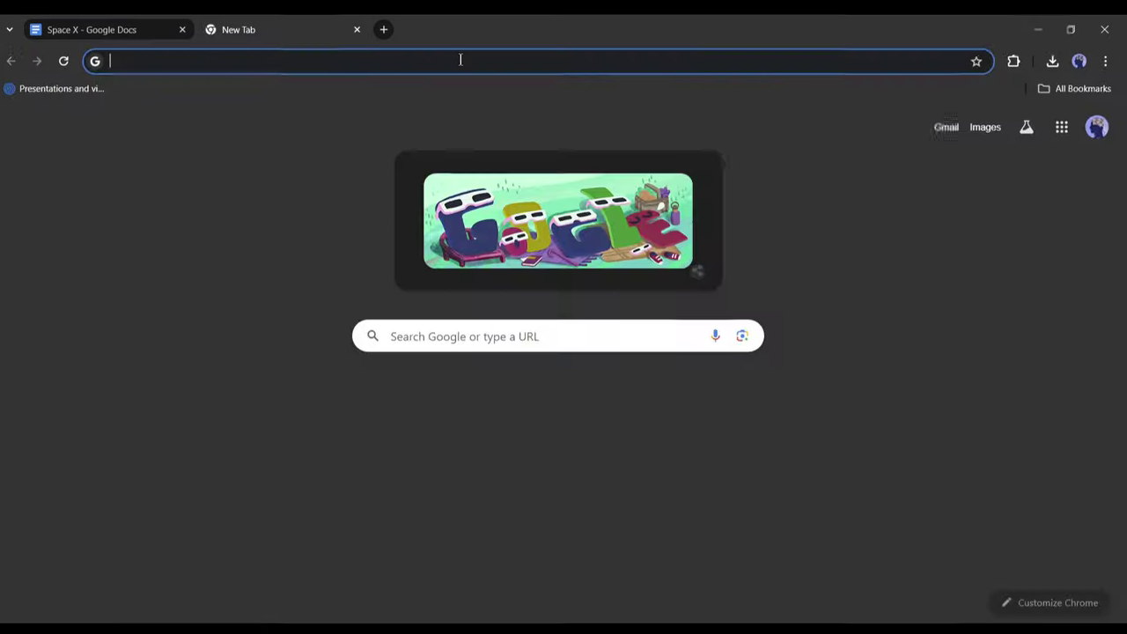
Go to CapCut.com and create a new video project with the 16:9 format.
text(Ca)
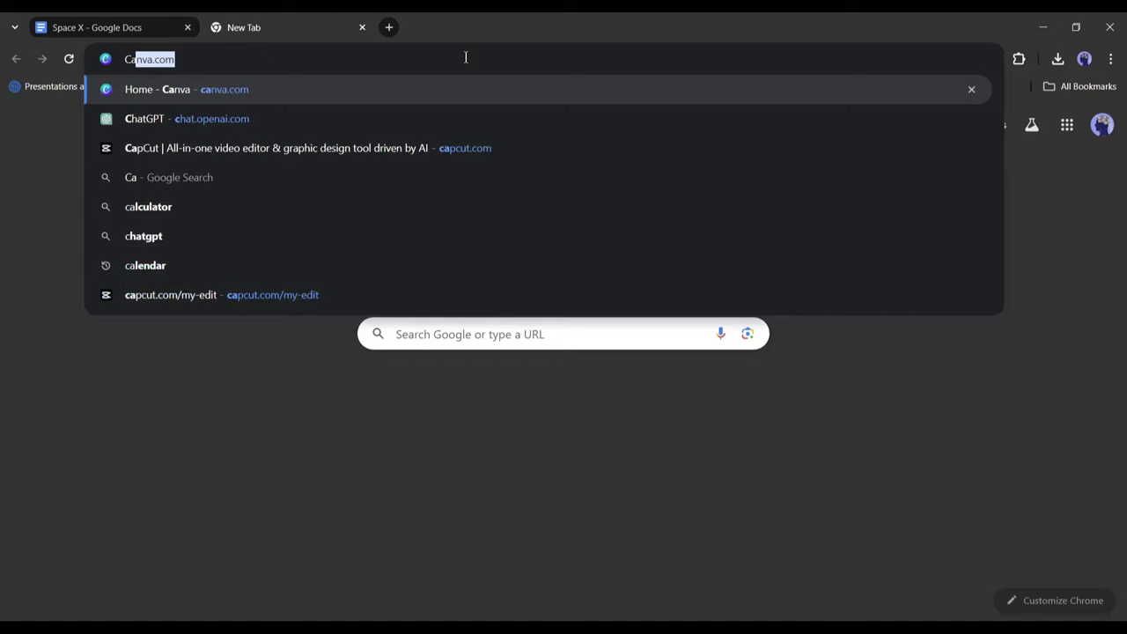
text(pCut.com)
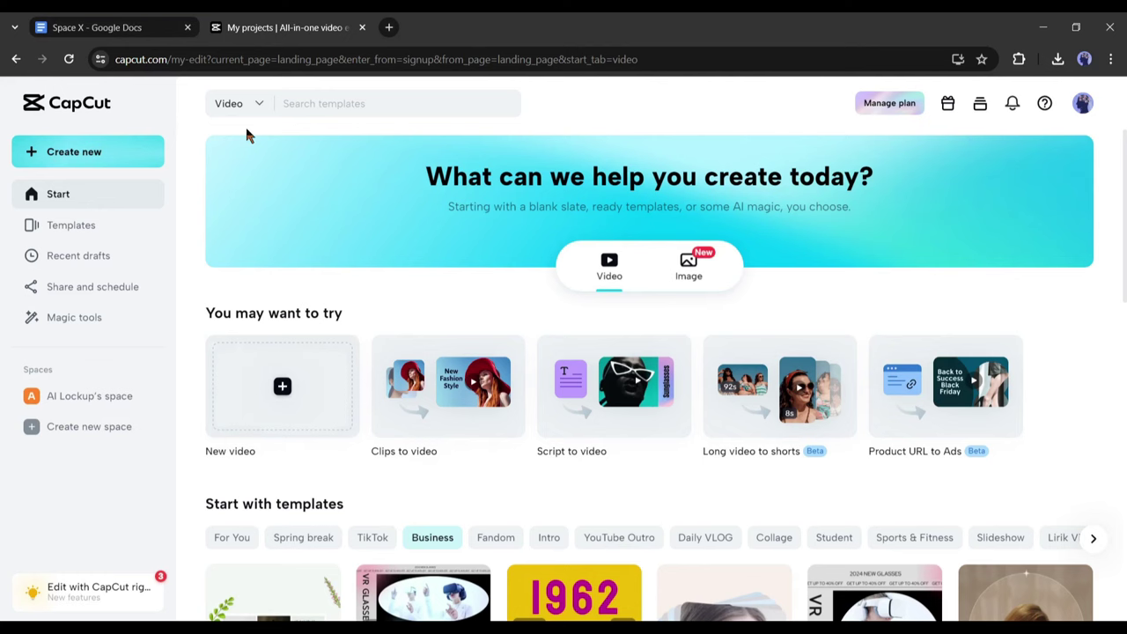
click(42, 155)
click(108, 157)
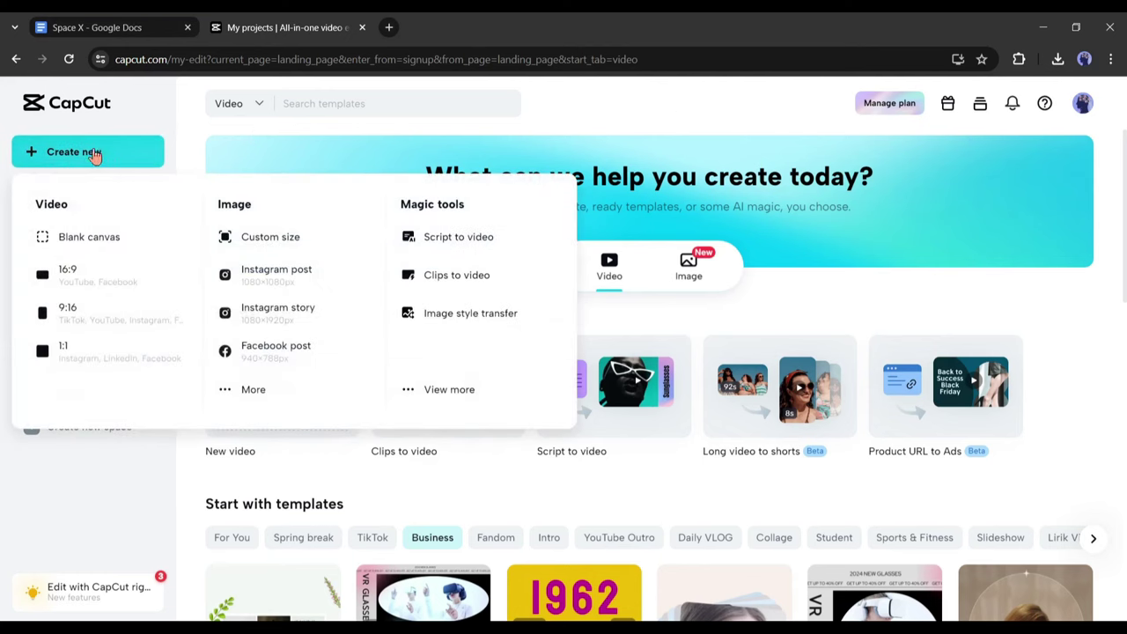
click(88, 276)
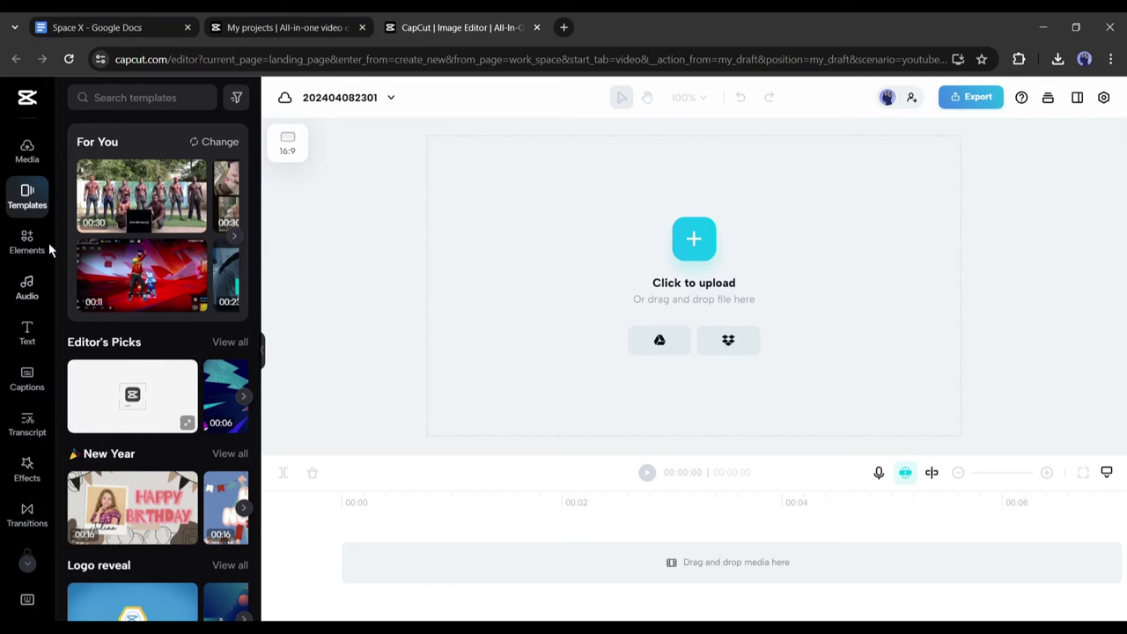
Search the stock videos for "news intro" and add the 8-second clip with red 3D BREAKING NEWS lettering on a dark cylinder to the timeline.
click(16, 255)
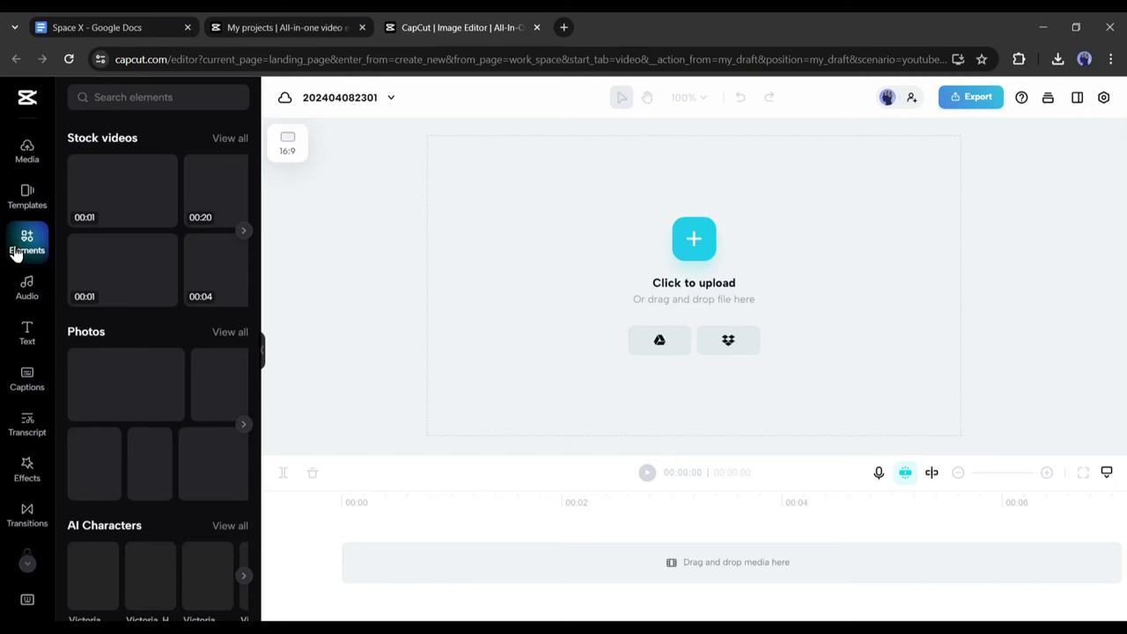
click(230, 141)
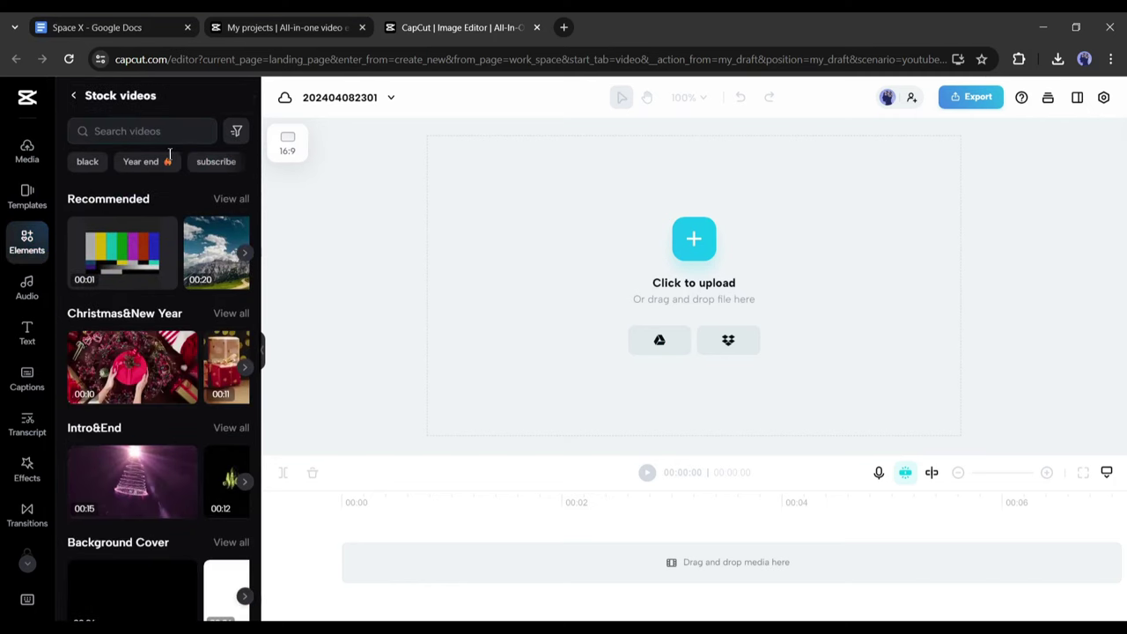
click(154, 132)
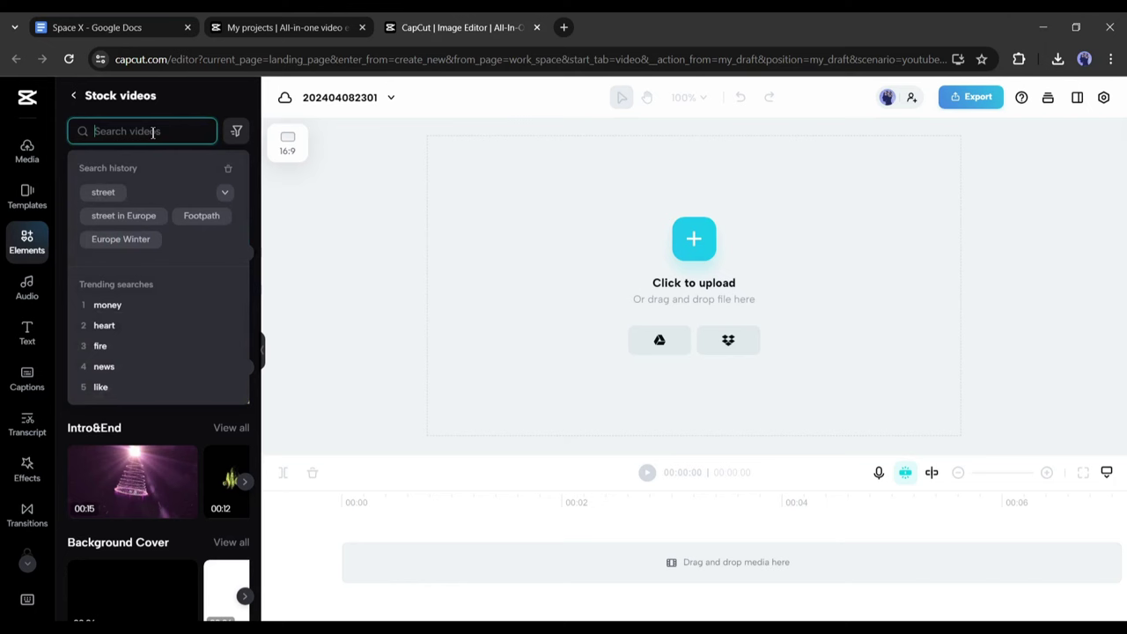
text(News)
key(Return)
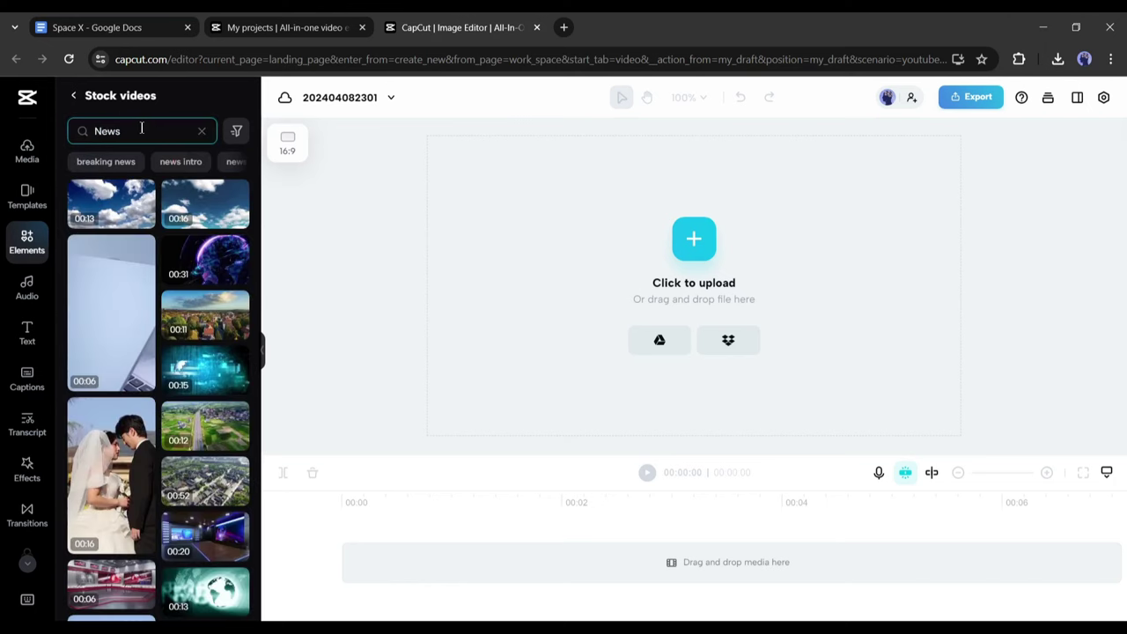
click(144, 129)
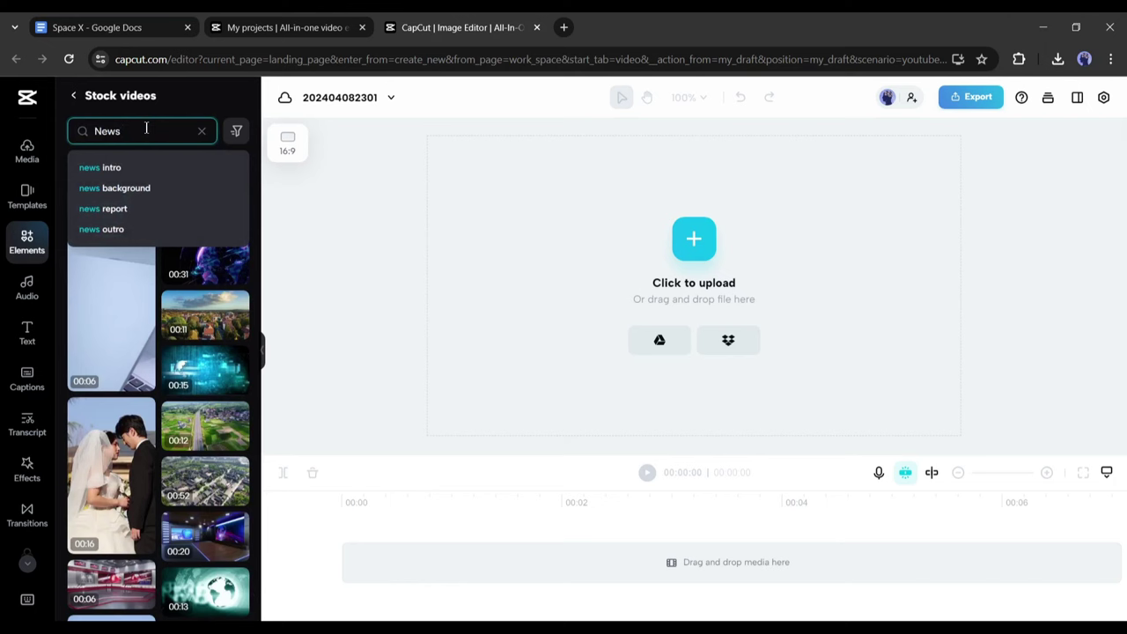
click(123, 168)
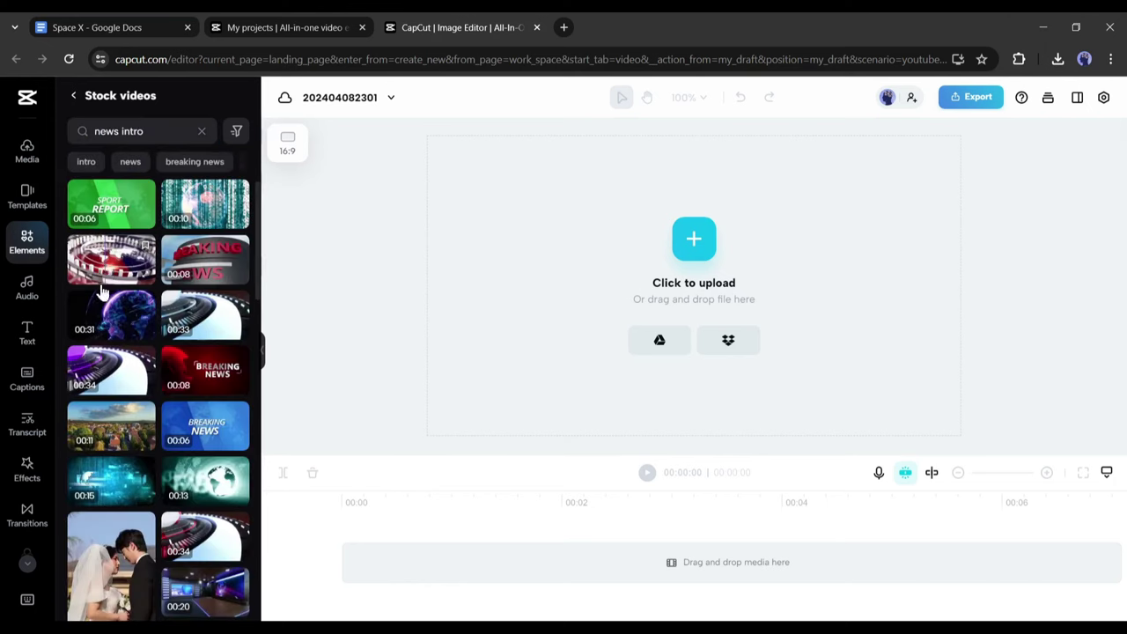
click(200, 265)
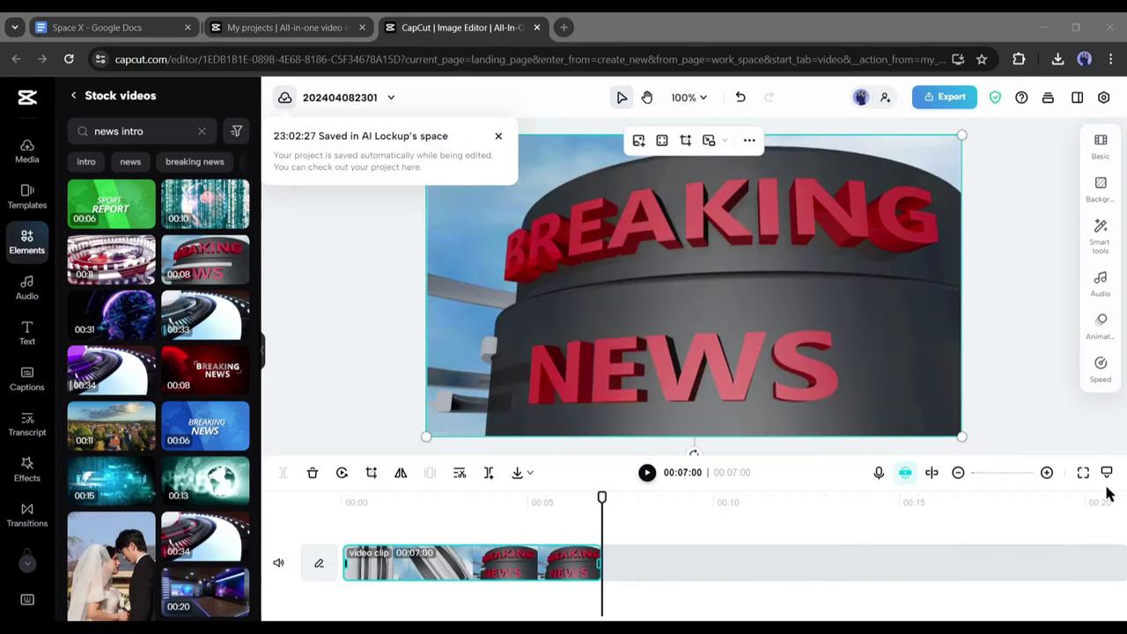
Search the stock videos for "news background" and add the 20-second news studio clip with blue globe screens after the intro.
click(162, 133)
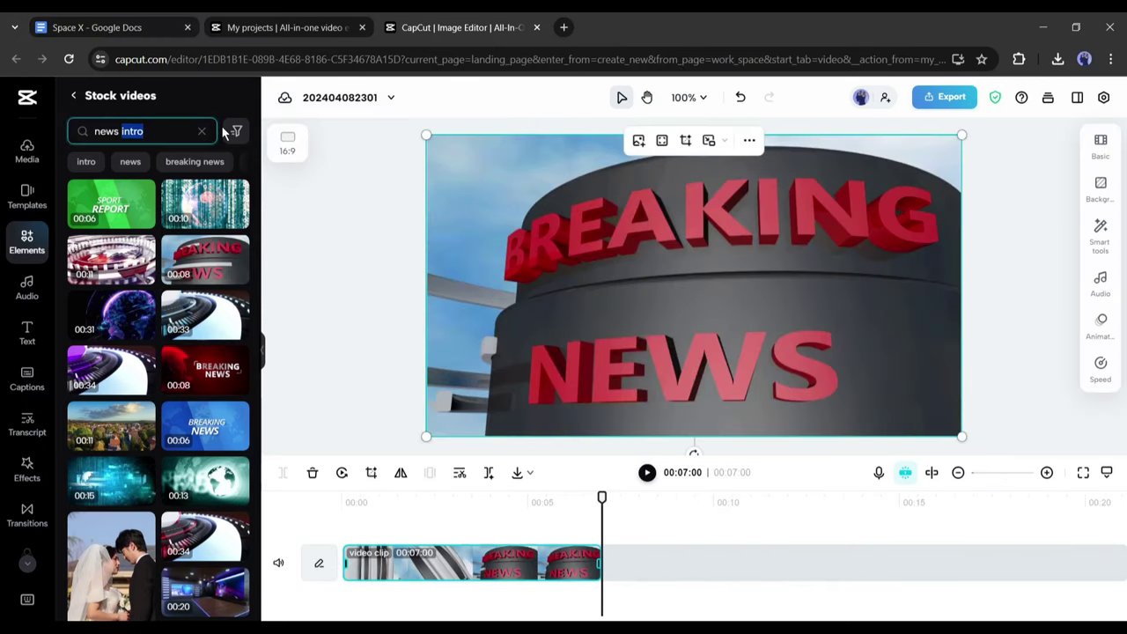
key(BackSpace)
key(BackSpace)
text(b)
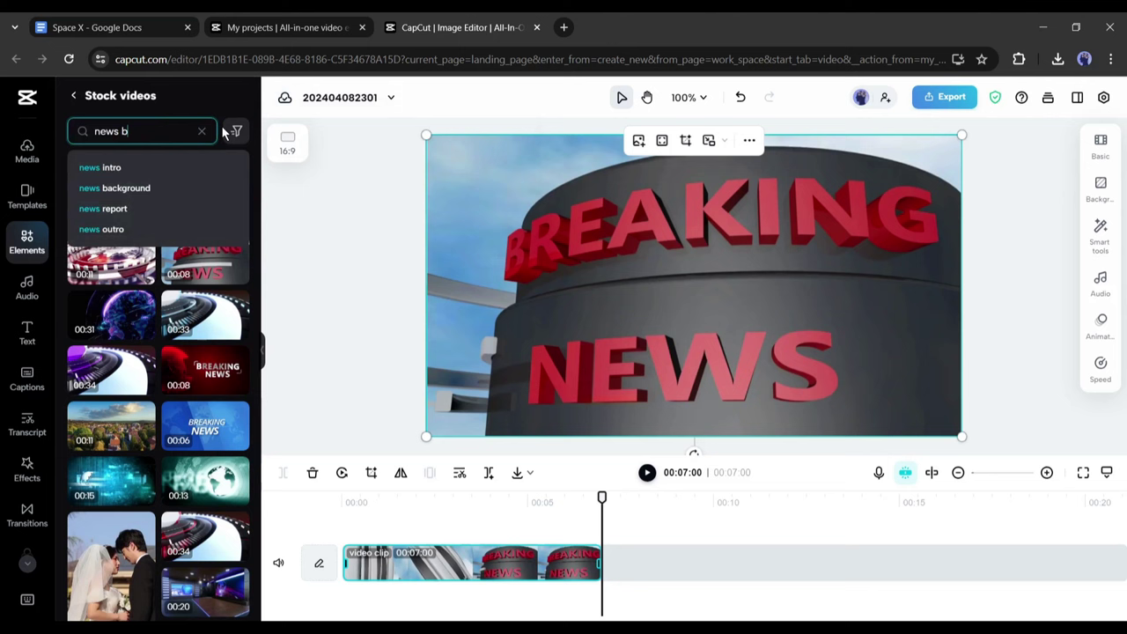
text(ackground)
key(Return)
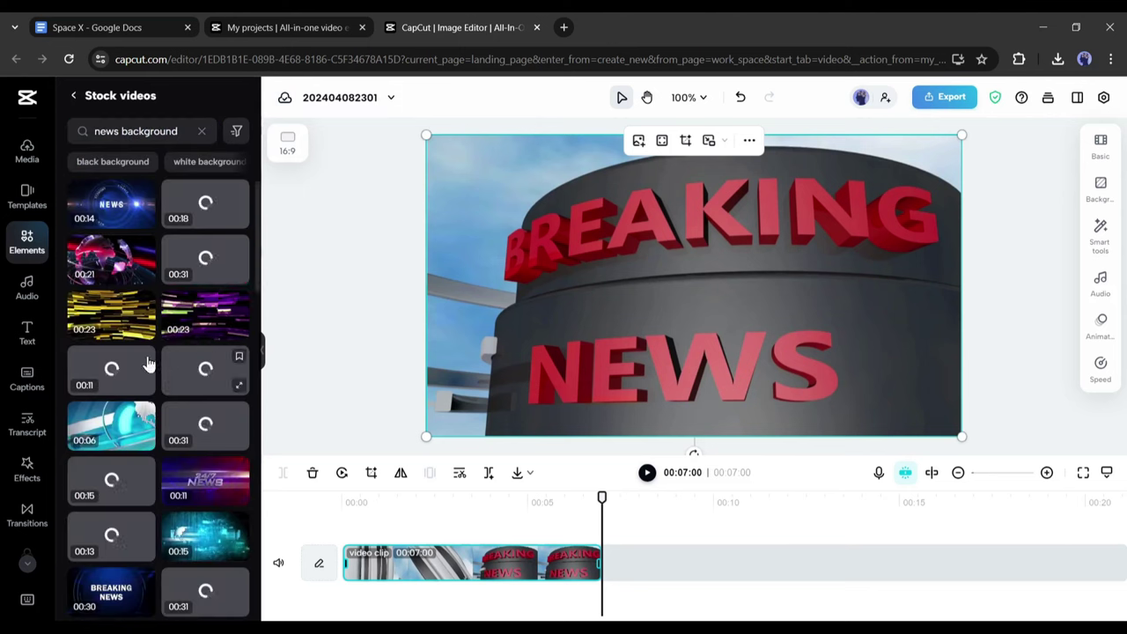
scroll(167, 395, down, 3)
scroll(158, 394, down, 6)
scroll(111, 390, down, 4)
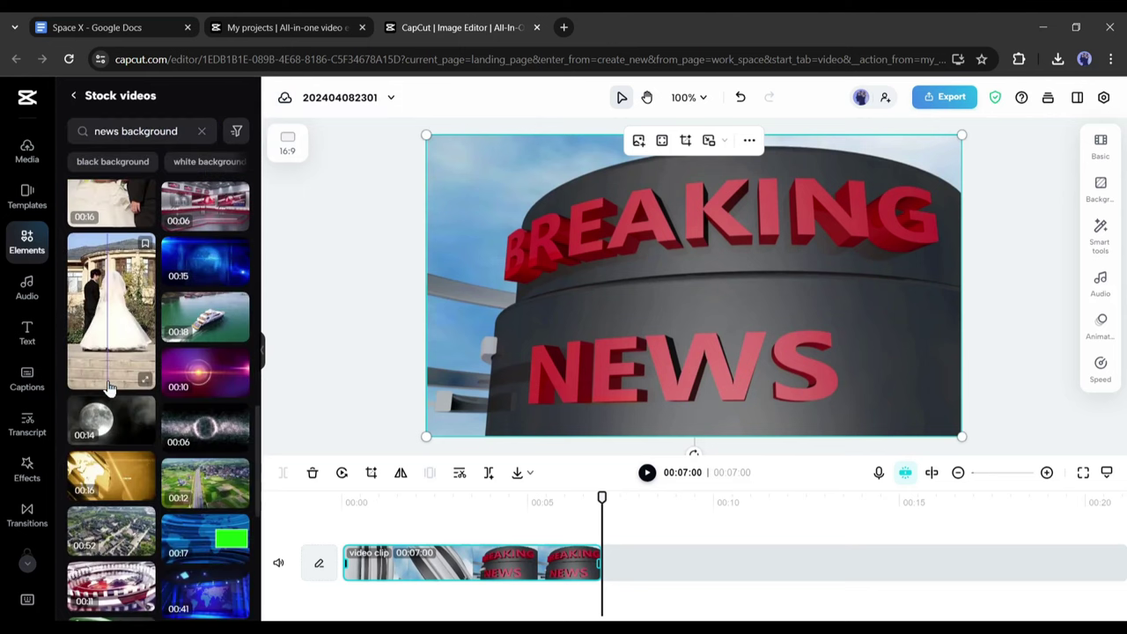
scroll(132, 397, up, 12)
scroll(152, 404, down, 3)
click(128, 284)
Enlarge the studio clip so it extends past the frame's left and lower edges, and set the playhead to its start at 00:07:00.
drag(602, 499, 723, 508)
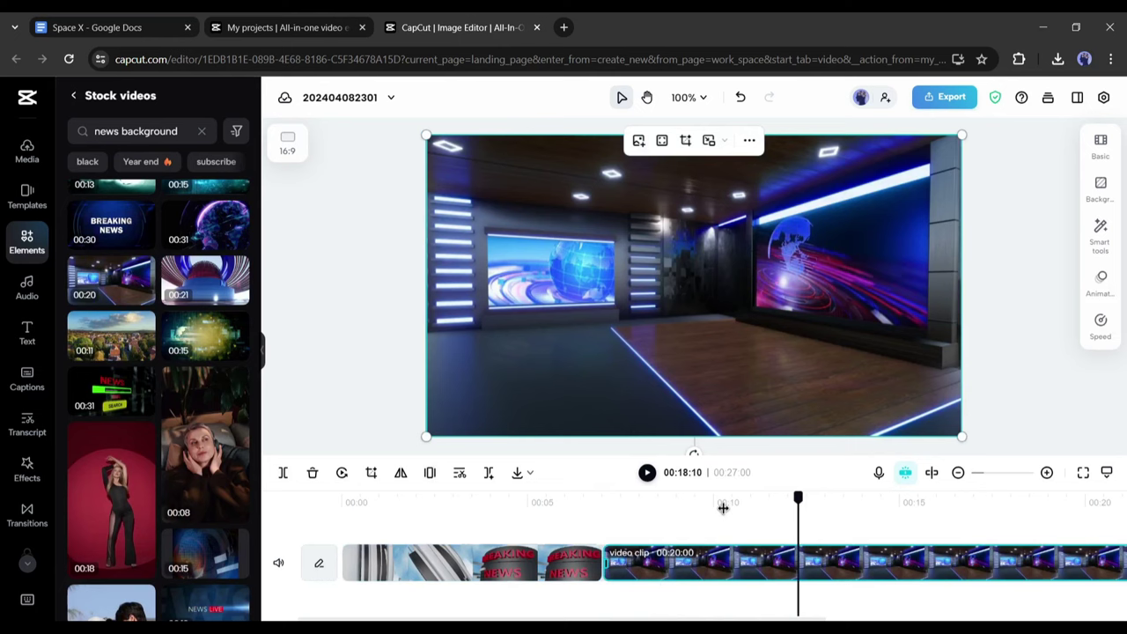
drag(961, 436, 1024, 478)
drag(739, 320, 675, 320)
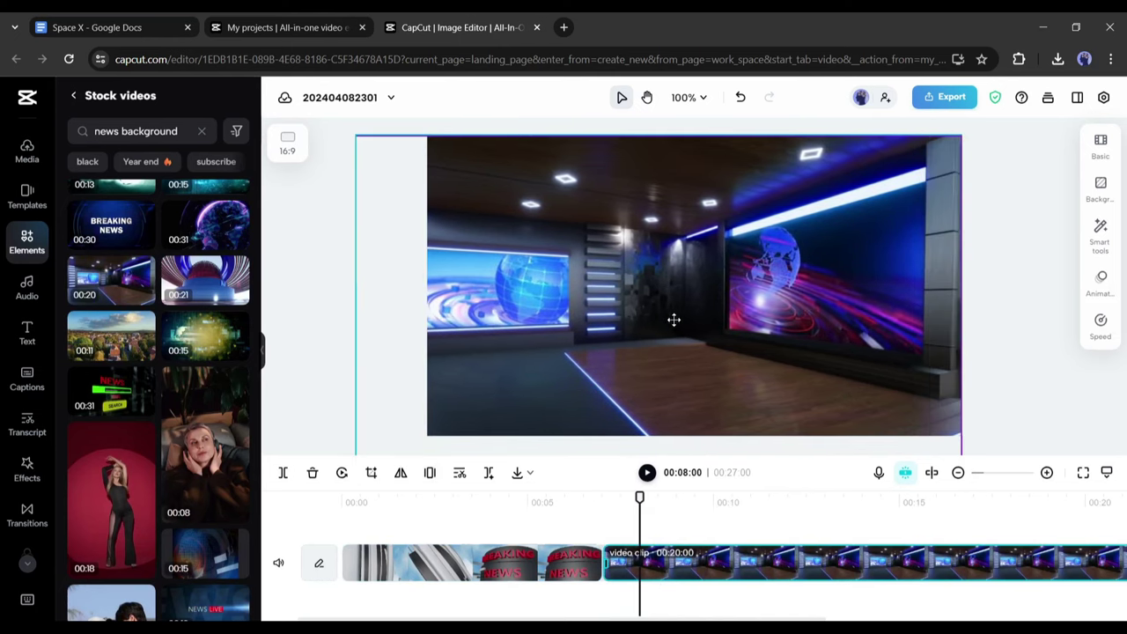
drag(632, 496, 602, 498)
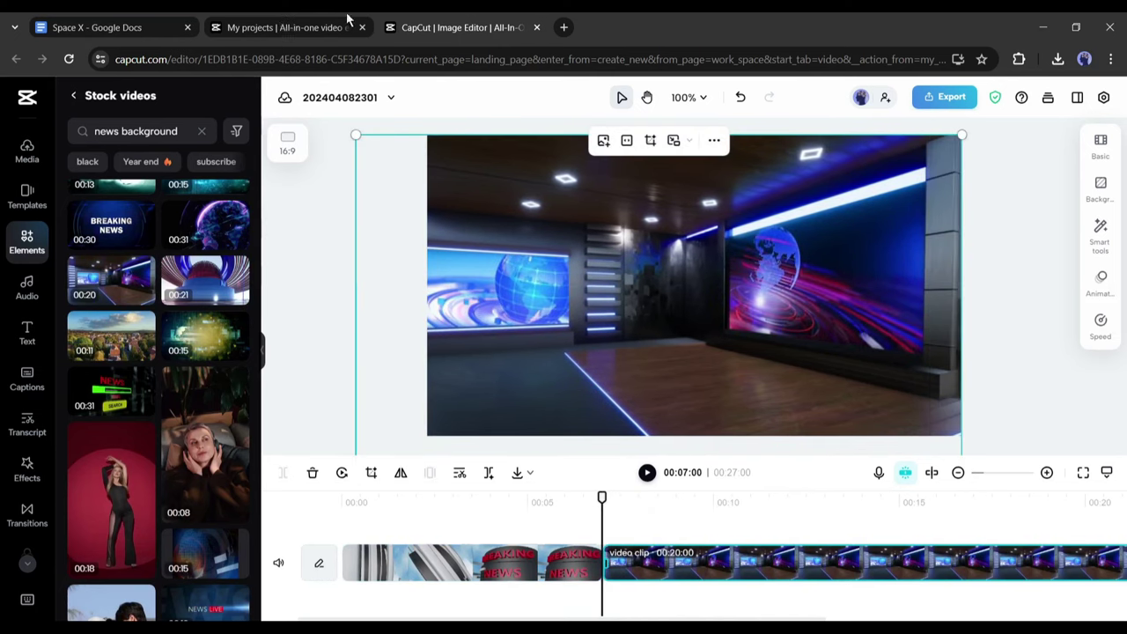
Browse all AI Characters and add Dom-Standing 6, the woman in the white blazer, at 00:07:00.
click(72, 97)
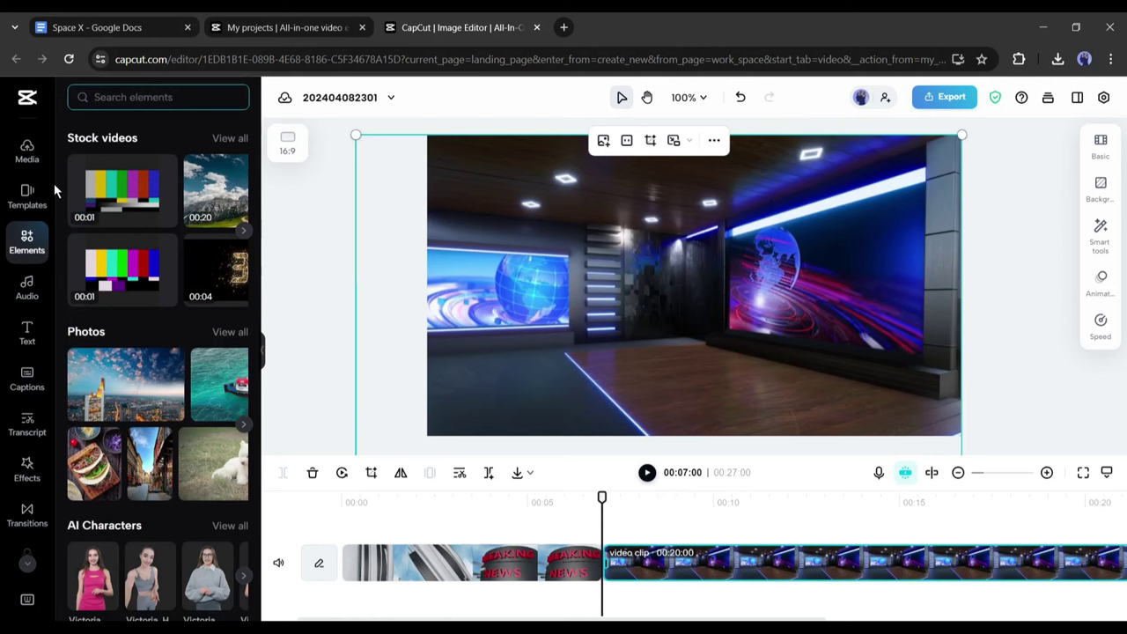
scroll(124, 318, down, 3)
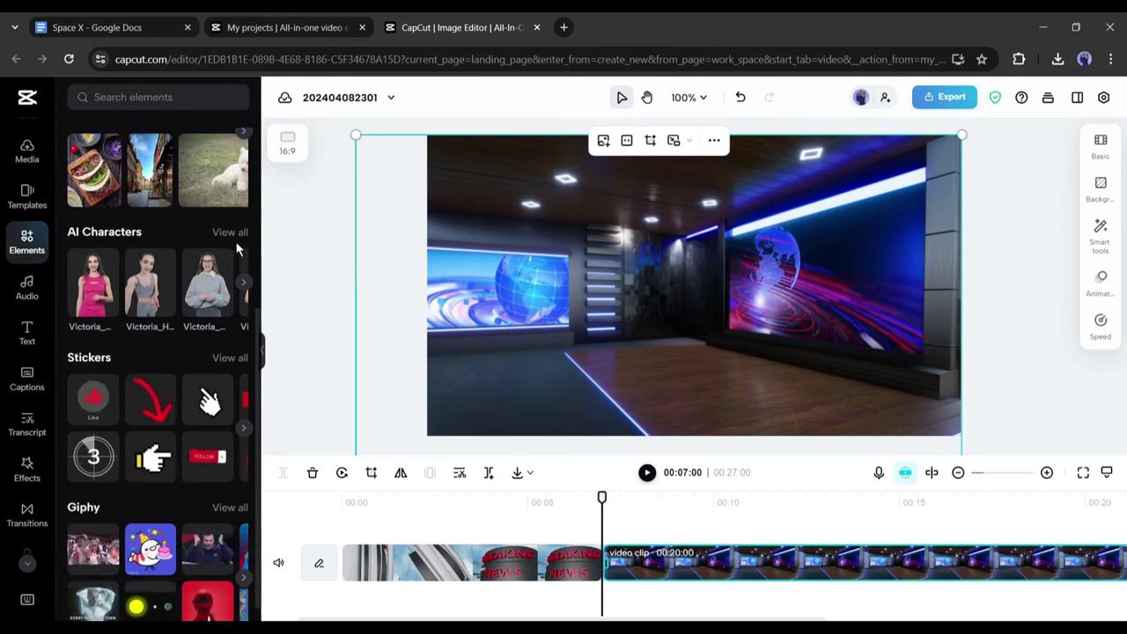
click(229, 234)
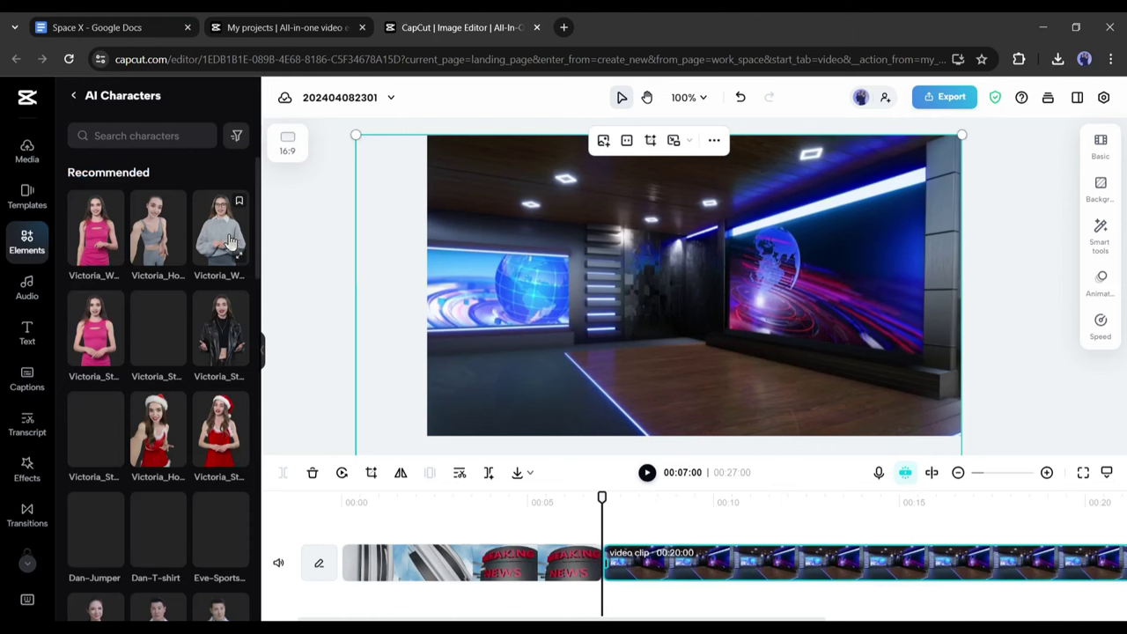
scroll(184, 267, down, 2)
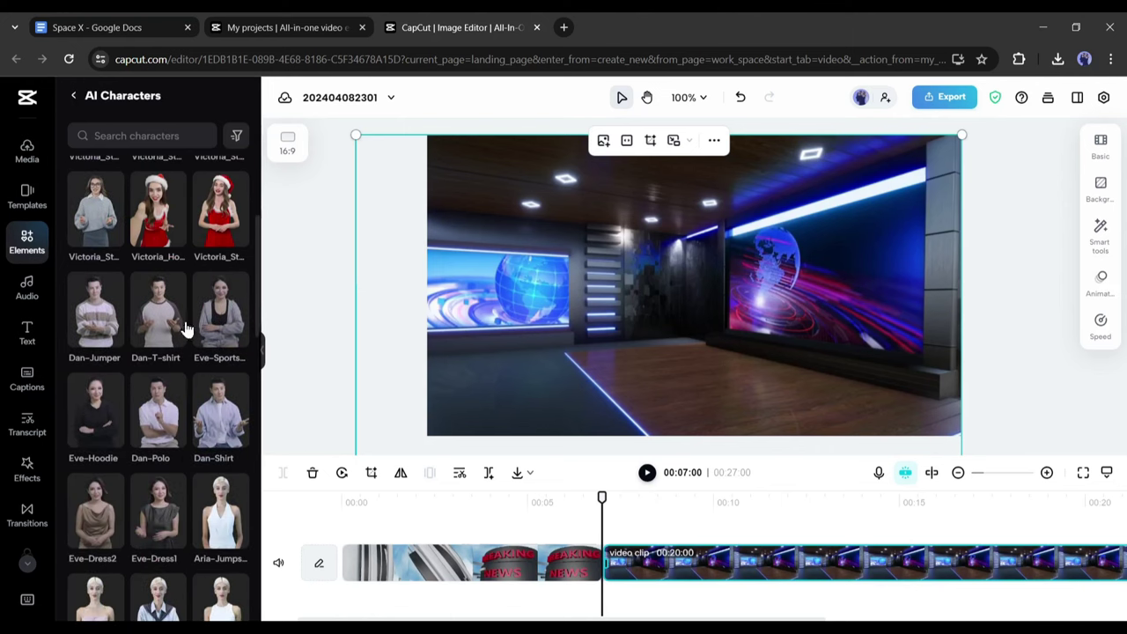
scroll(180, 339, down, 3)
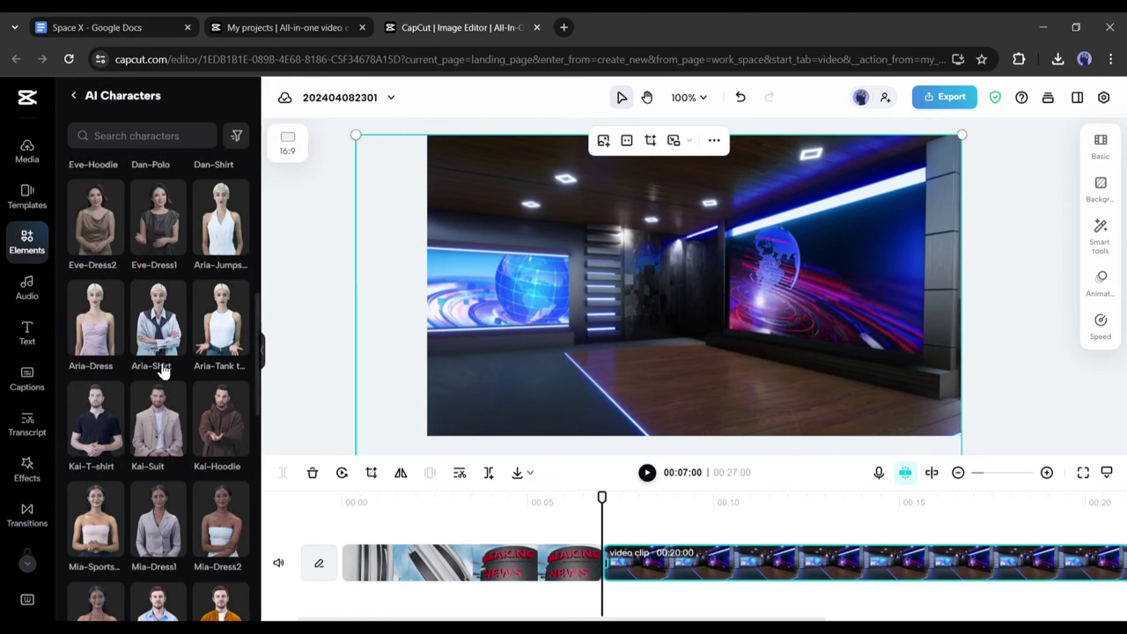
scroll(162, 370, down, 3)
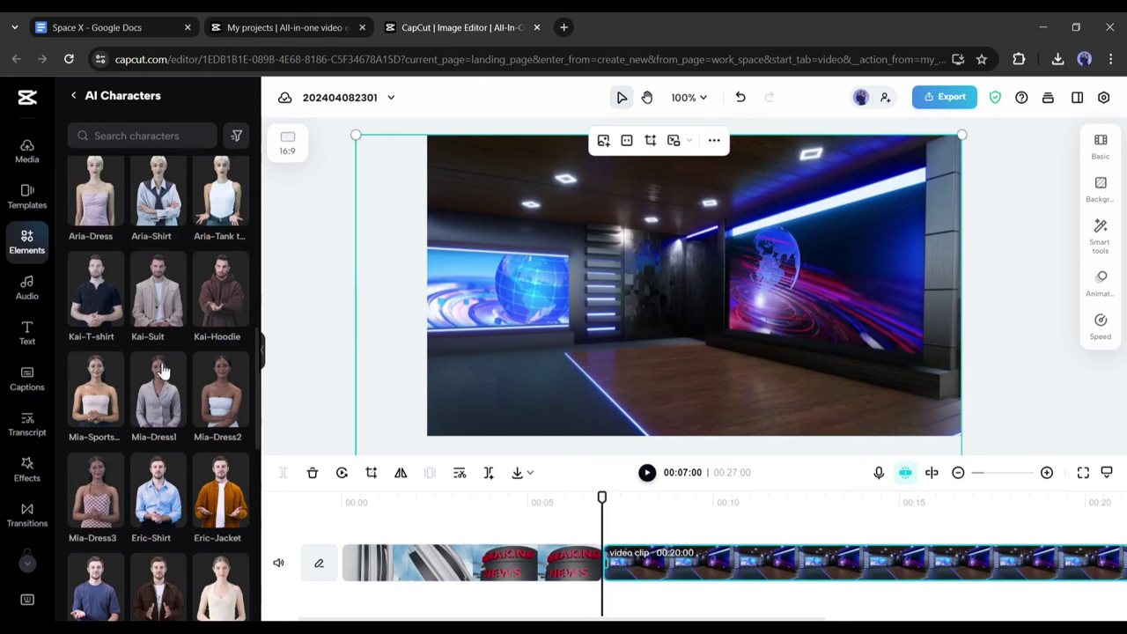
scroll(161, 370, down, 10)
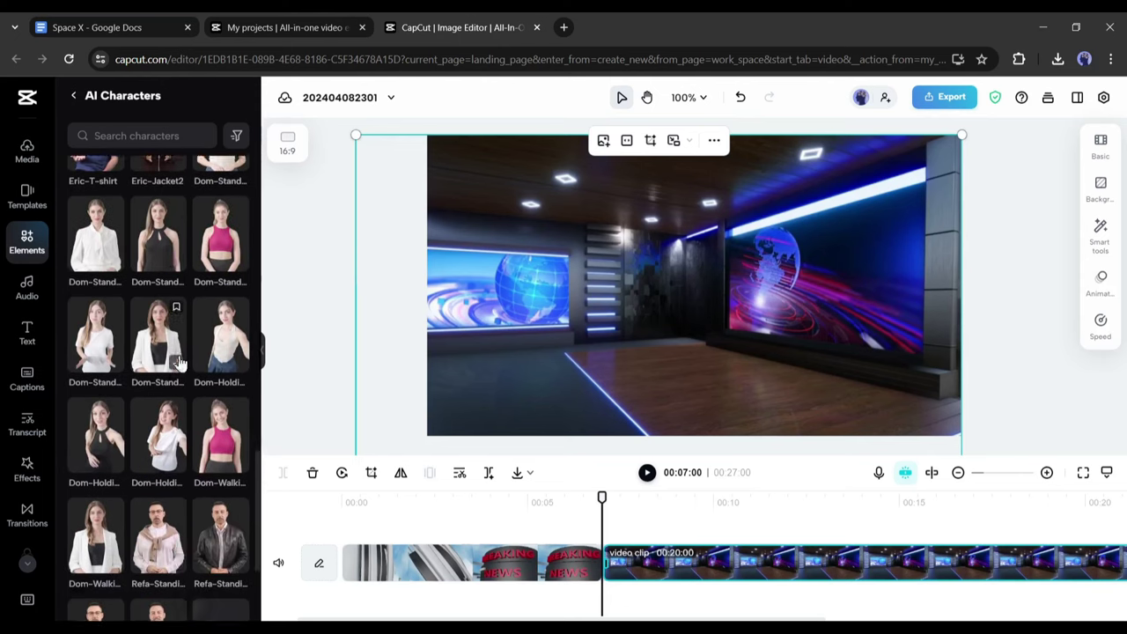
scroll(91, 388, down, 10)
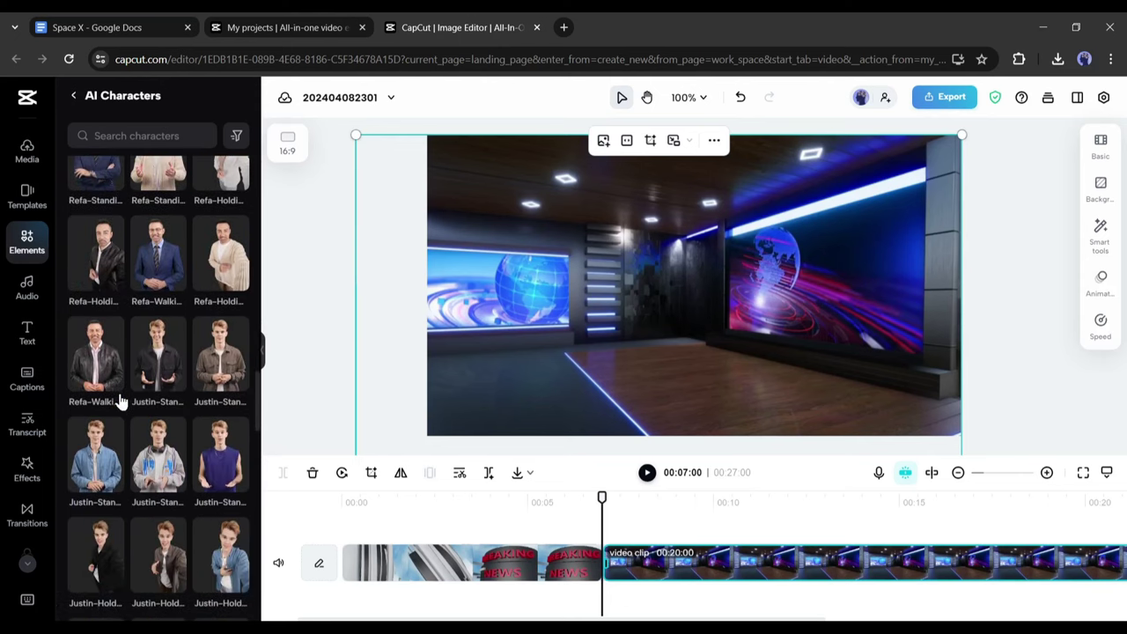
scroll(188, 418, up, 10)
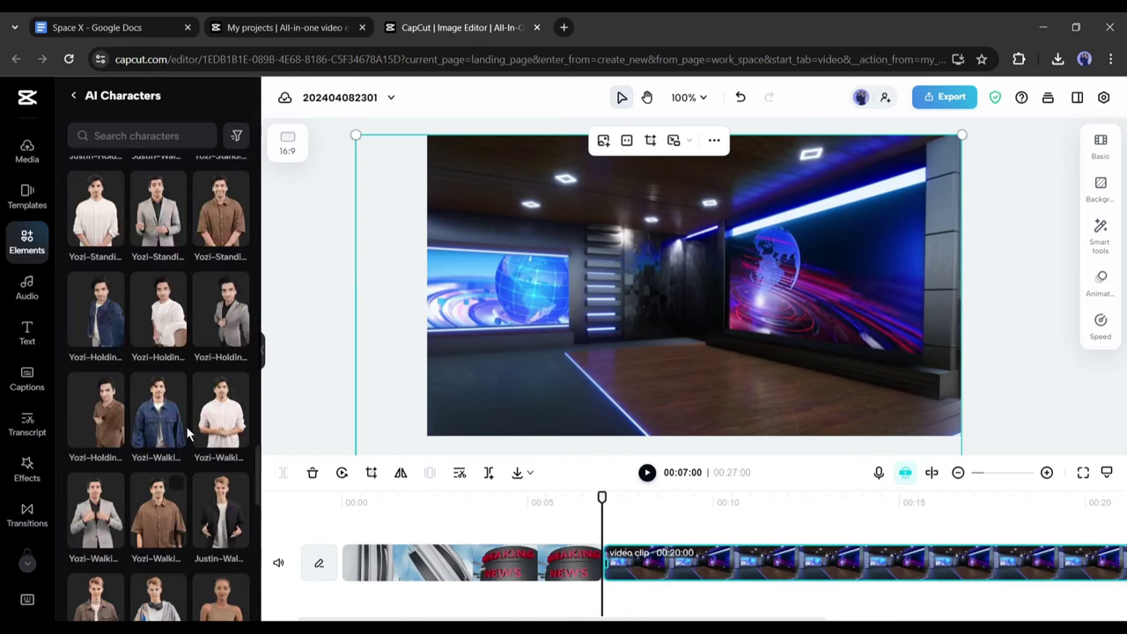
click(184, 431)
scroll(184, 432, down, 1)
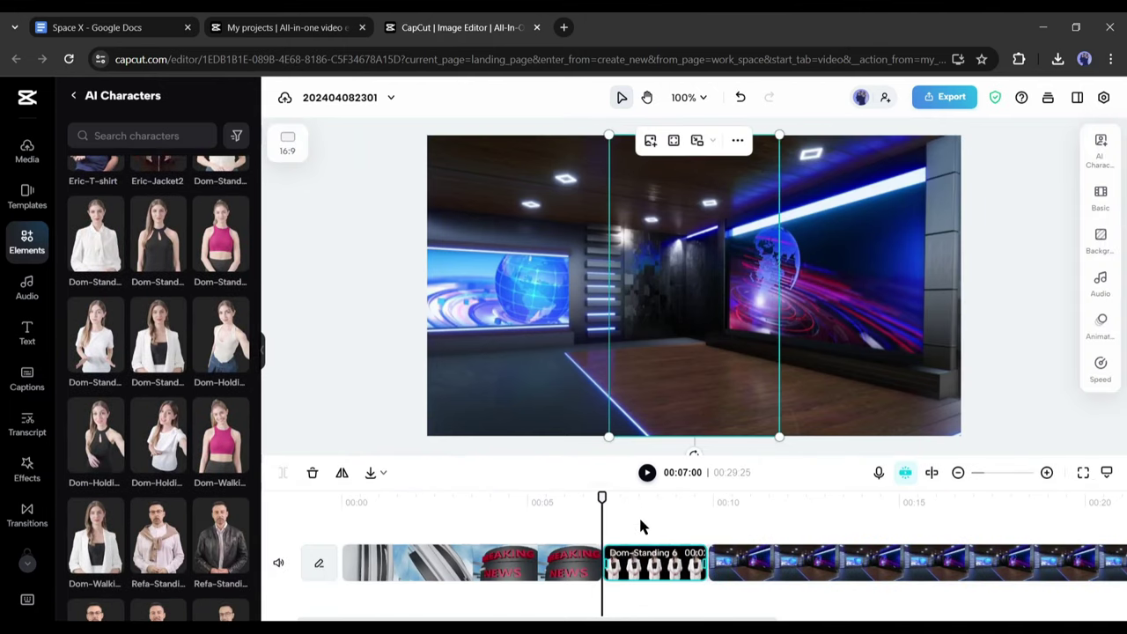
Place the Dom-Standing 6 presenter on a track above the studio clip, enlarge her and shift her slightly left and down in the frame.
drag(599, 502, 637, 502)
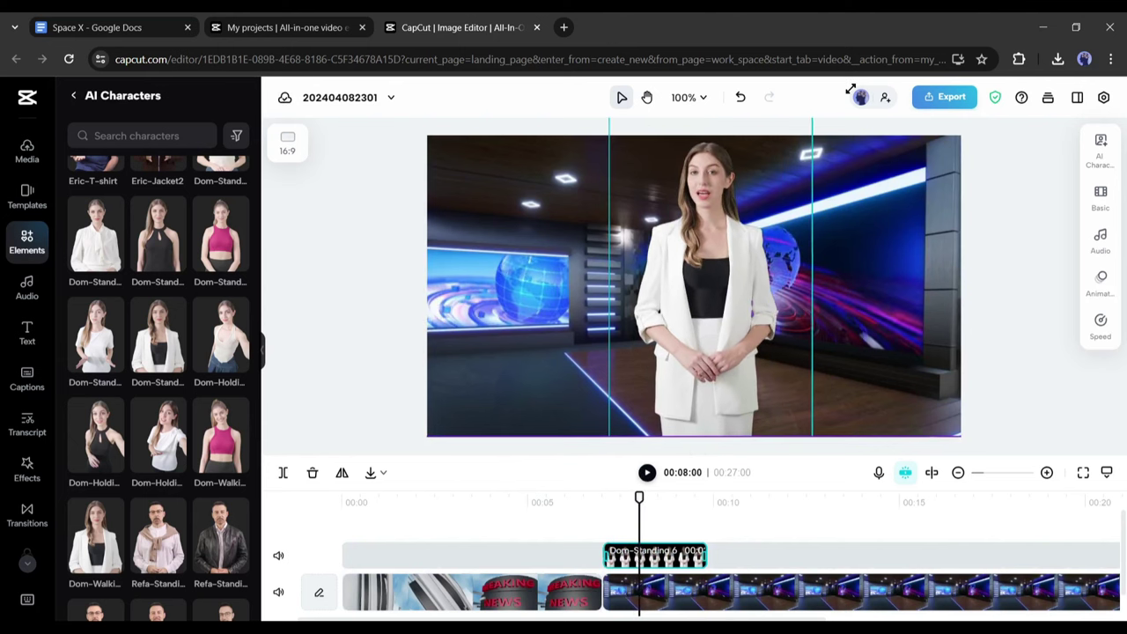
drag(718, 308, 677, 294)
click(912, 364)
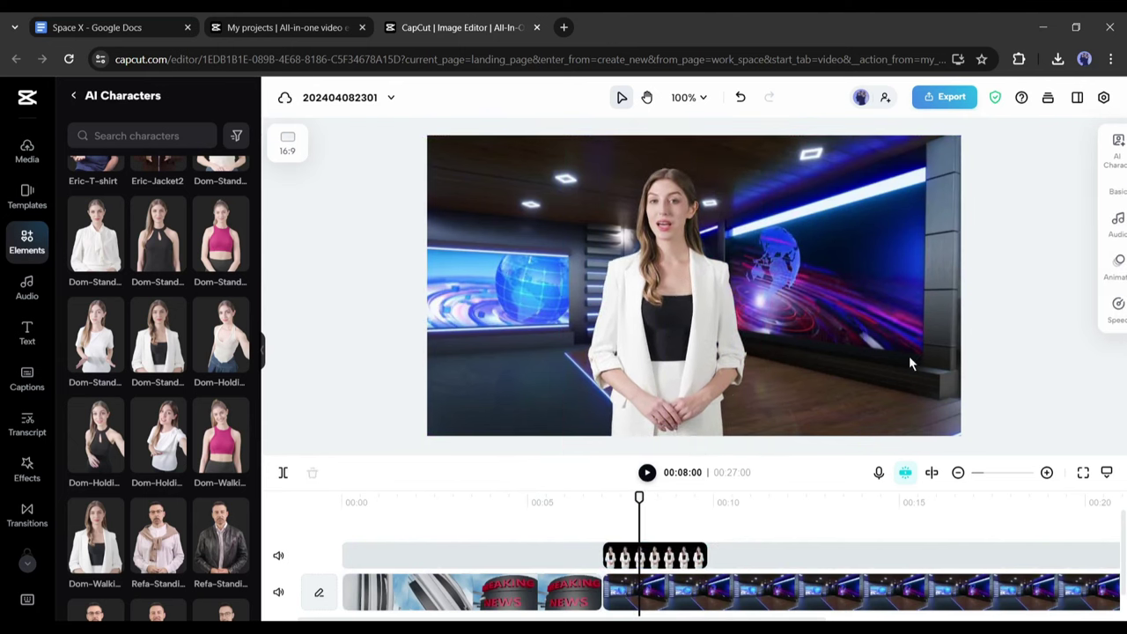
Open the presenter's AI character settings and review the appearance, frame and narration options.
click(697, 358)
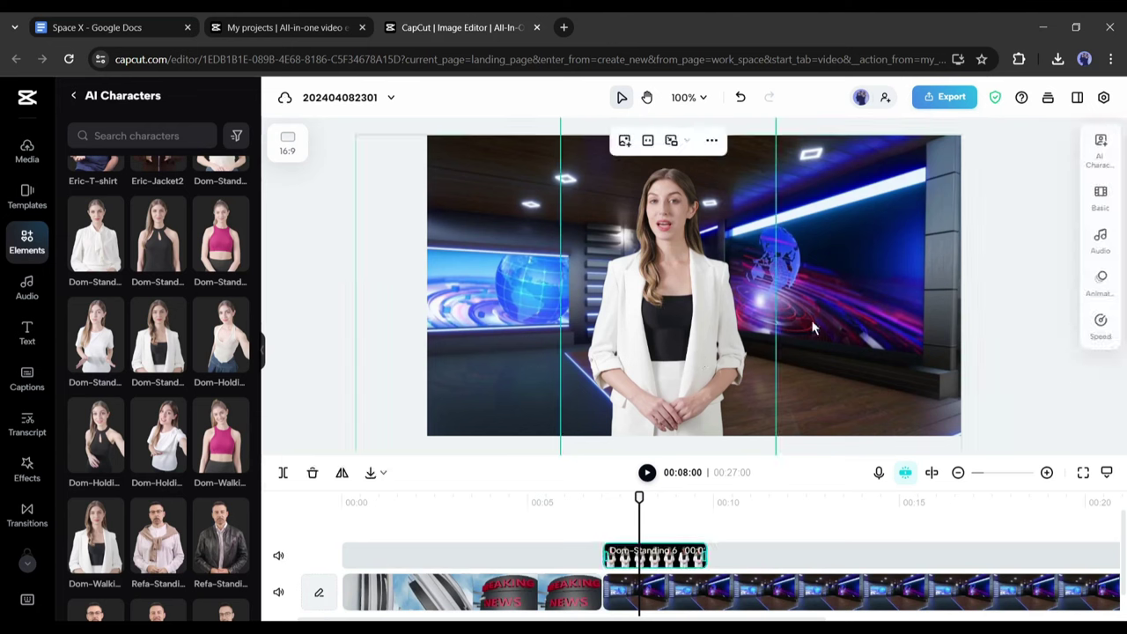
click(1102, 148)
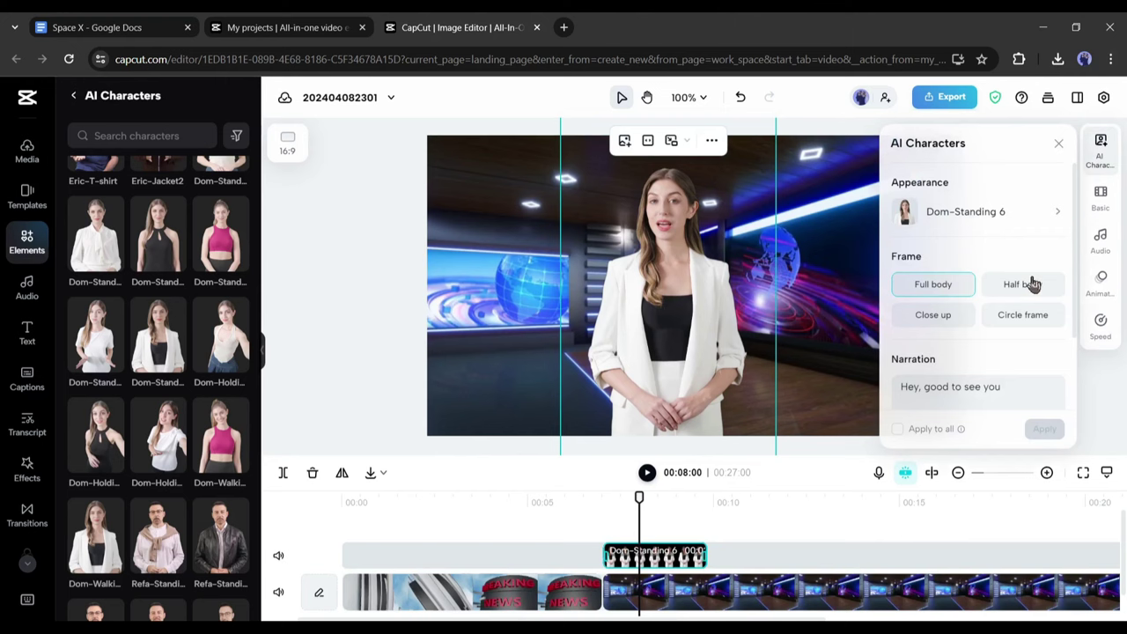
click(1026, 222)
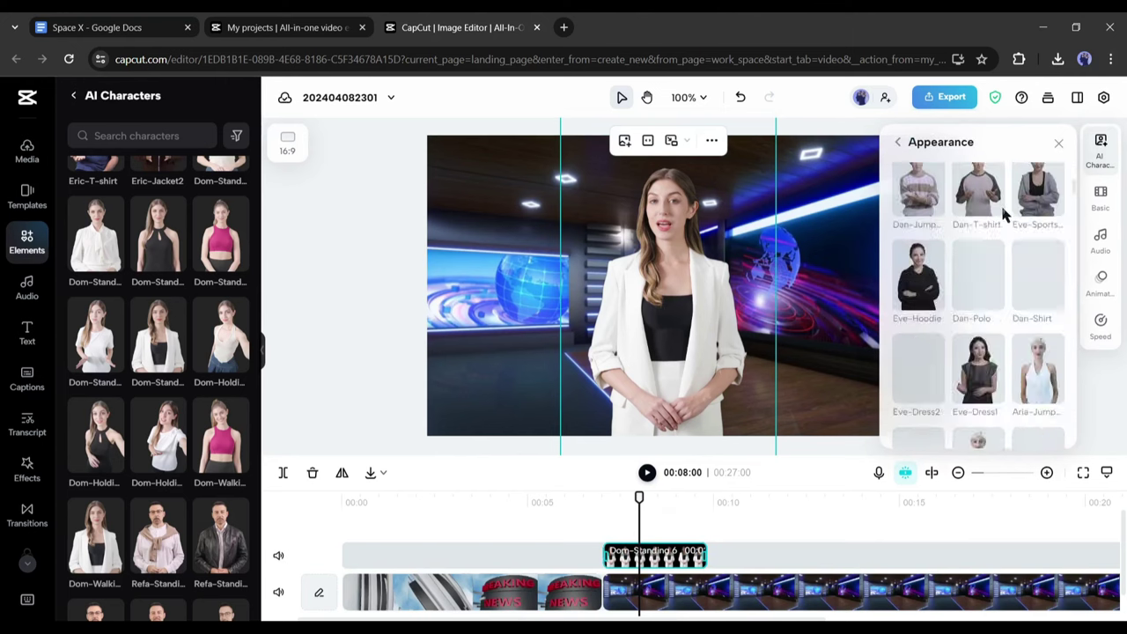
click(899, 143)
scroll(995, 355, down, 2)
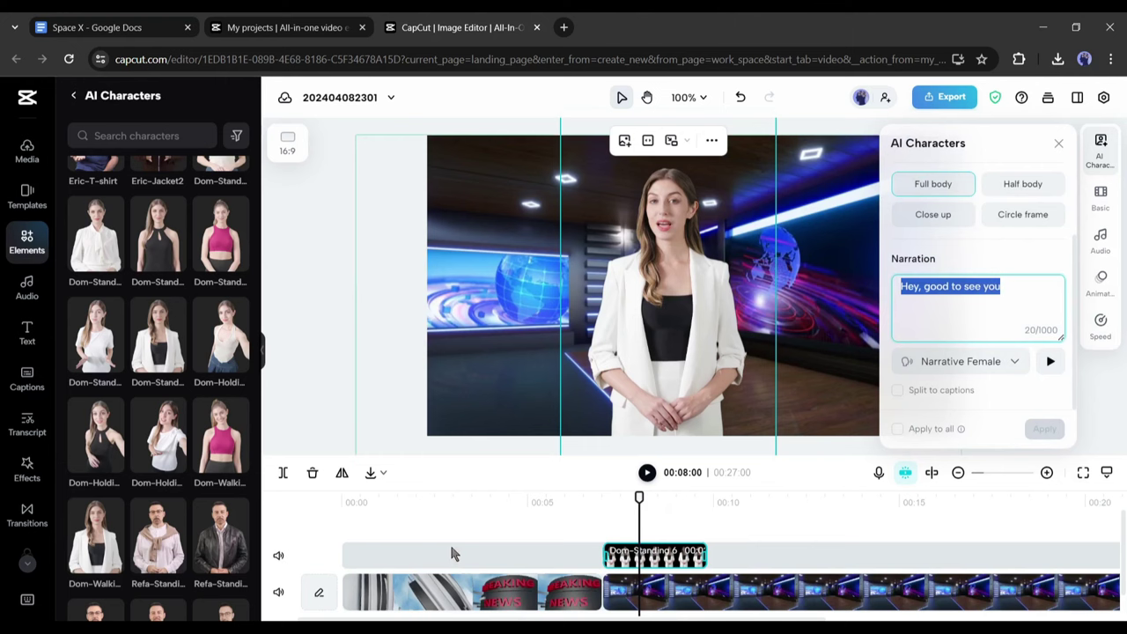
click(1123, 408)
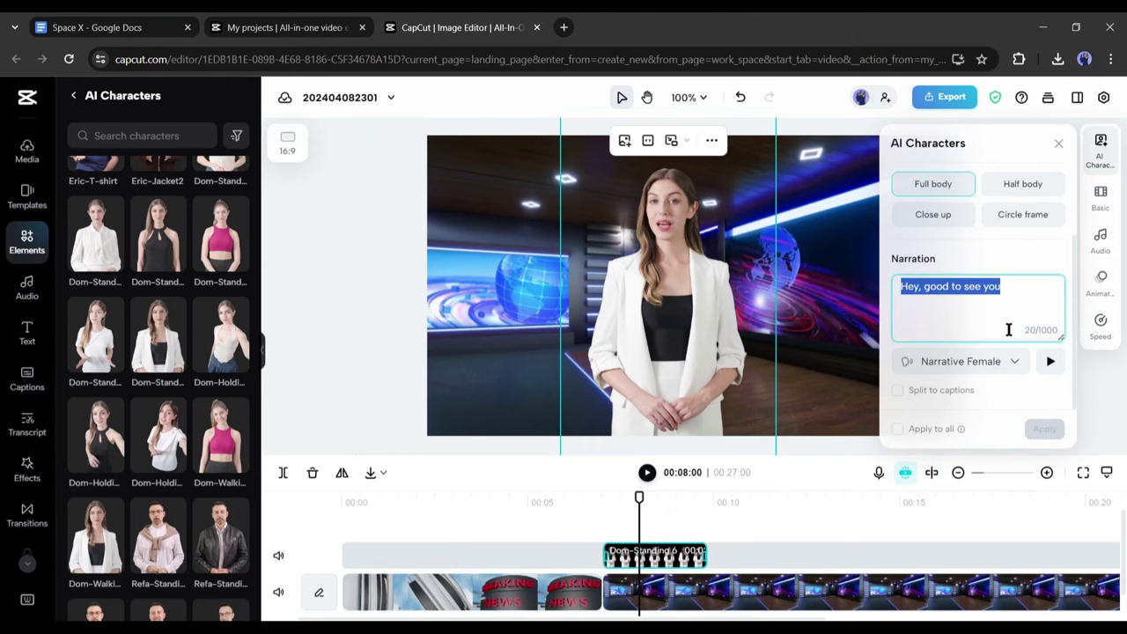
click(1046, 331)
click(1085, 338)
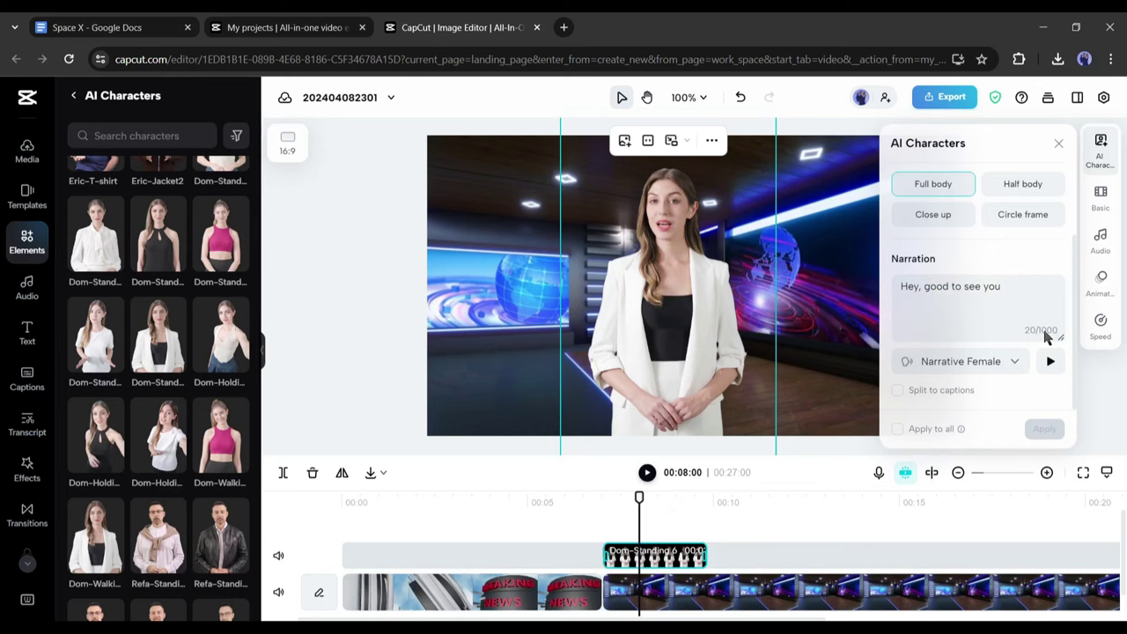
Copy the first paragraph of the Space X document in Google Docs and replace the presenter's narration text in CapCut with it.
click(99, 19)
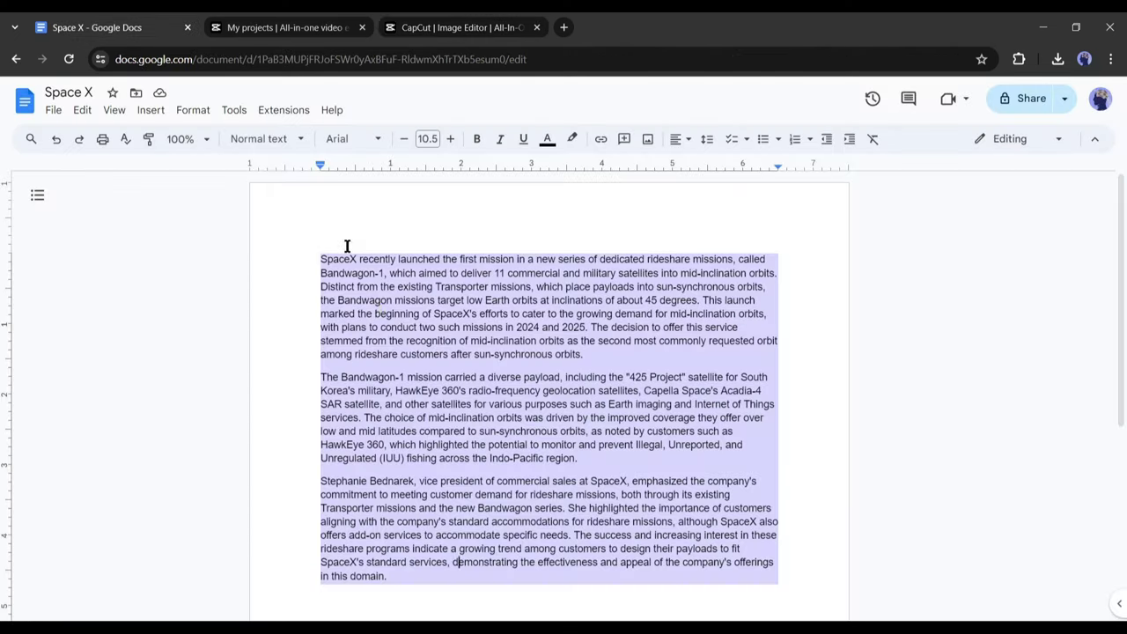
drag(589, 353, 321, 263)
key(ctrl+c)
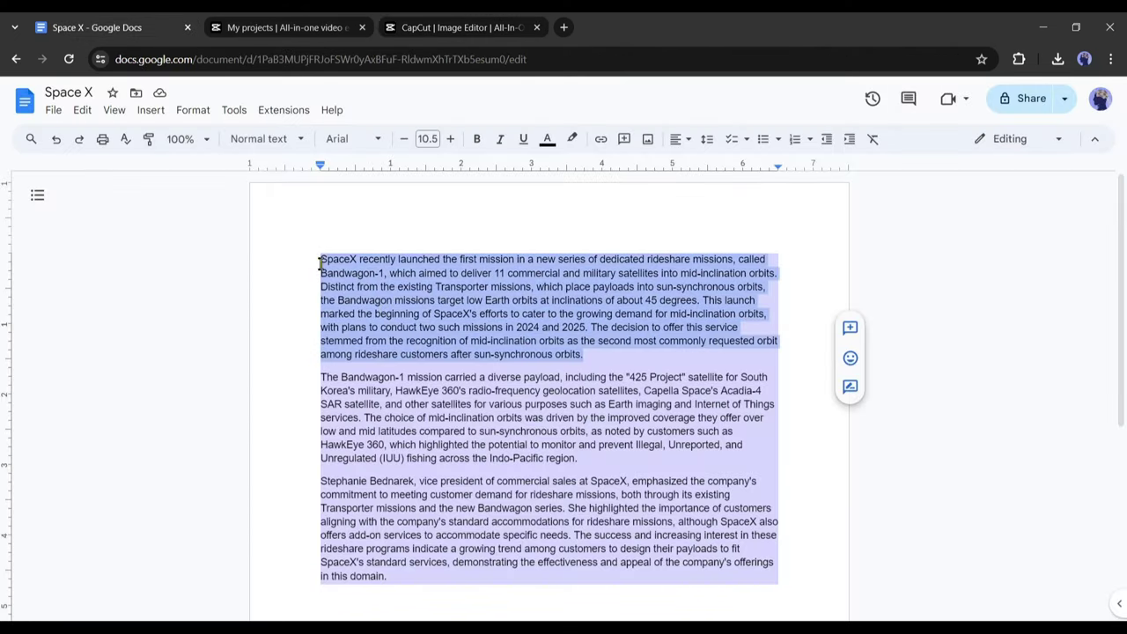
click(305, 11)
click(960, 300)
key(ctrl+a)
key(ctrl+v)
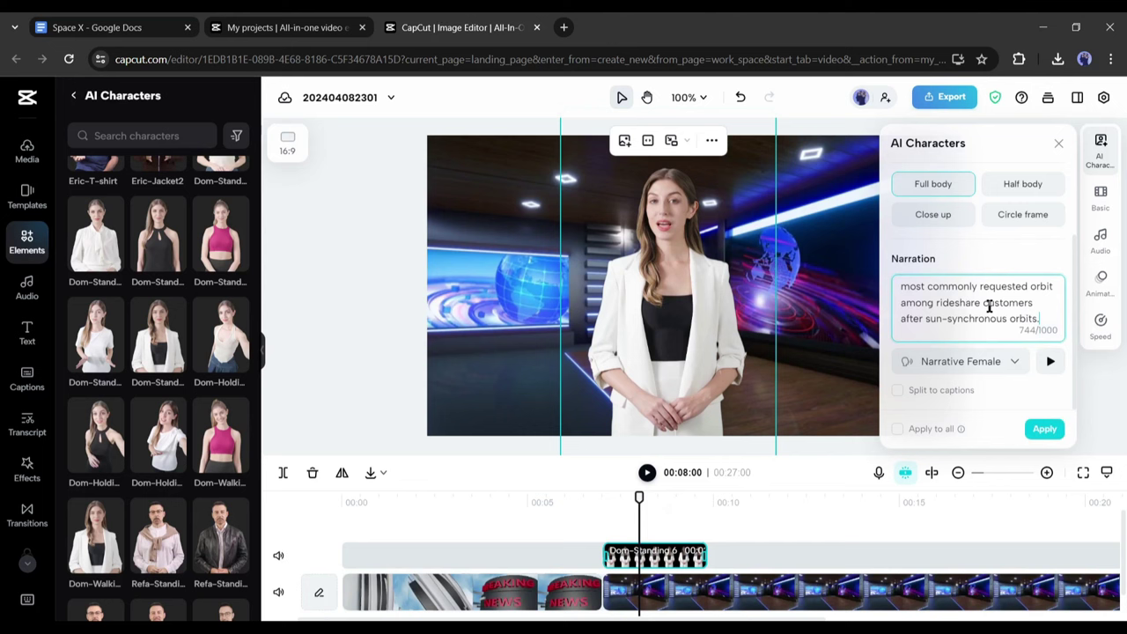
Audition the available narration voices, keep Narrative Female for the presenter and generate her speech.
click(1001, 368)
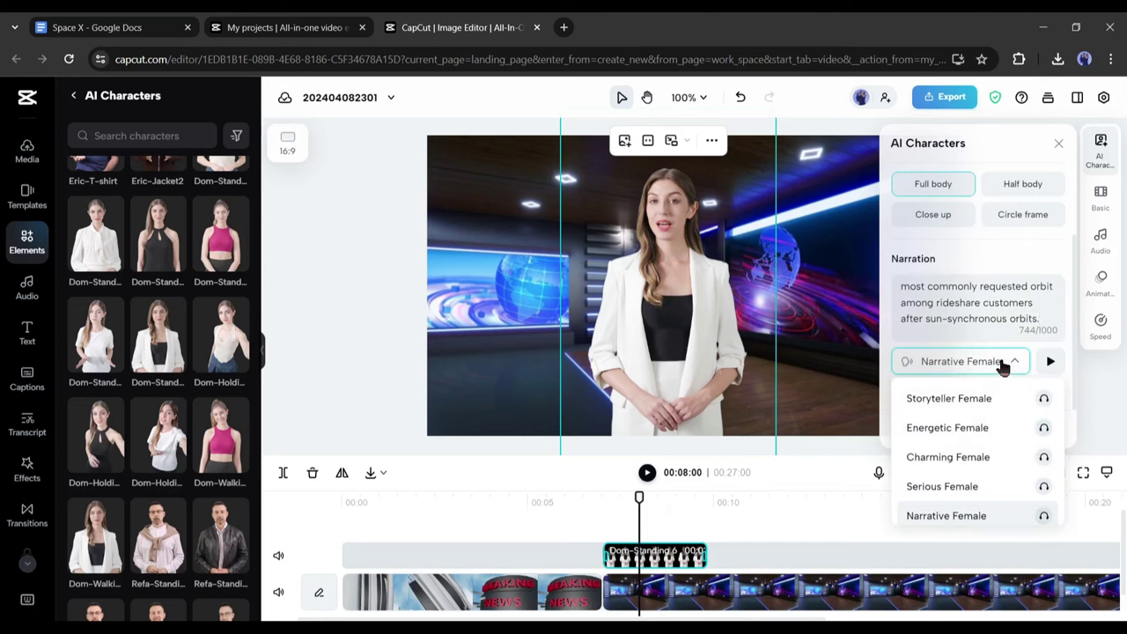
scroll(1022, 440, down, 3)
click(1044, 420)
scroll(1001, 467, up, 2)
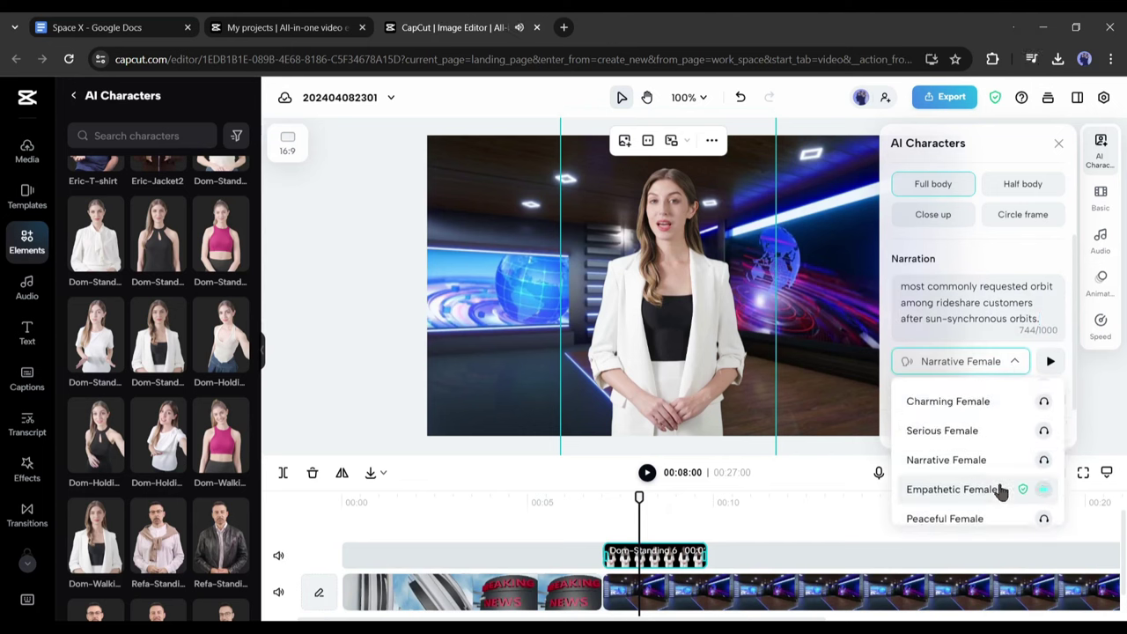
scroll(995, 475, down, 6)
scroll(992, 478, up, 2)
scroll(987, 476, down, 4)
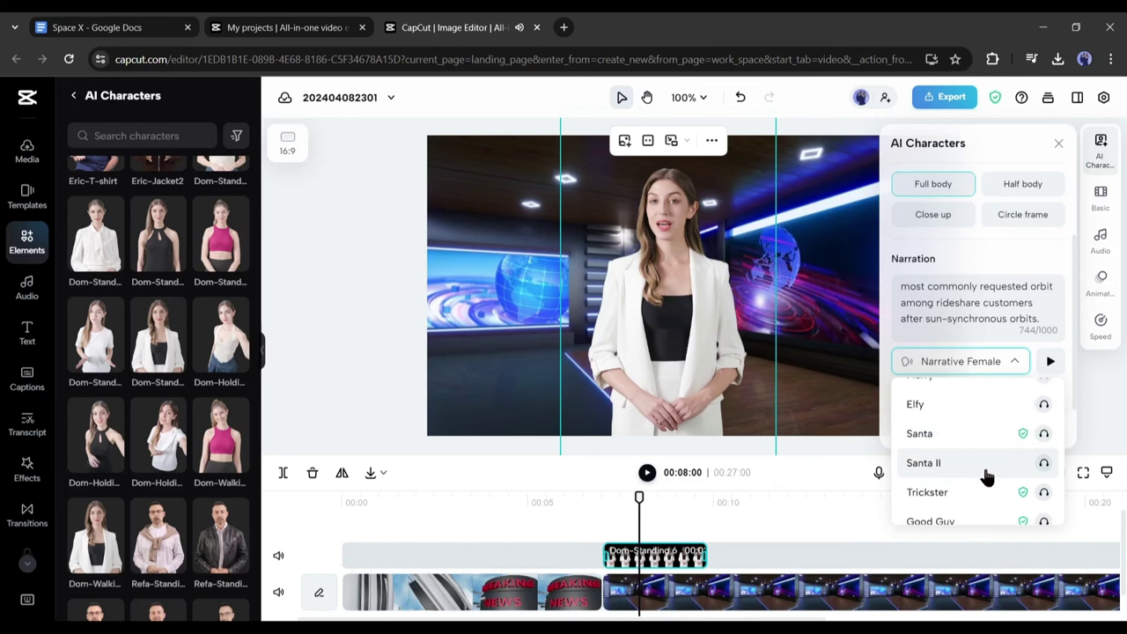
scroll(986, 476, up, 6)
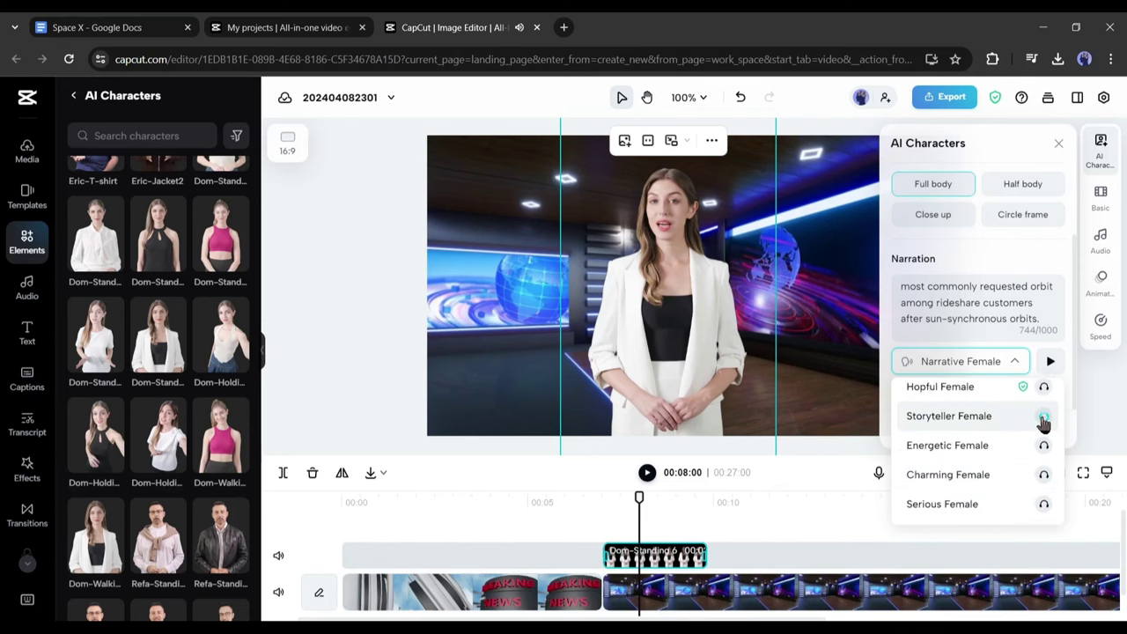
scroll(1043, 422, down, 2)
click(956, 458)
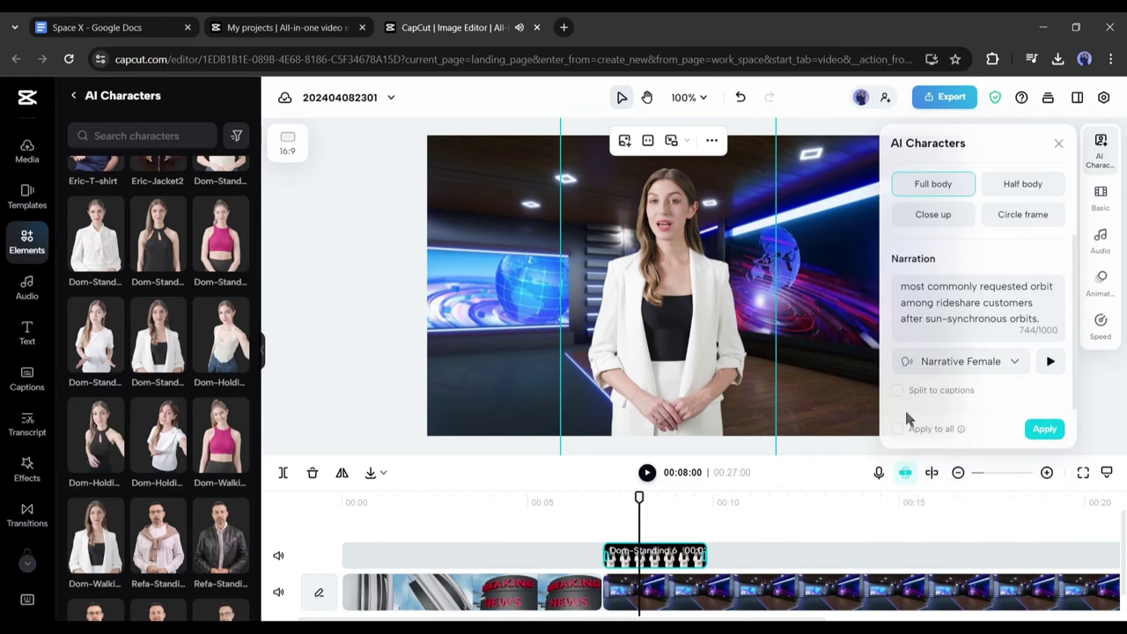
click(1046, 432)
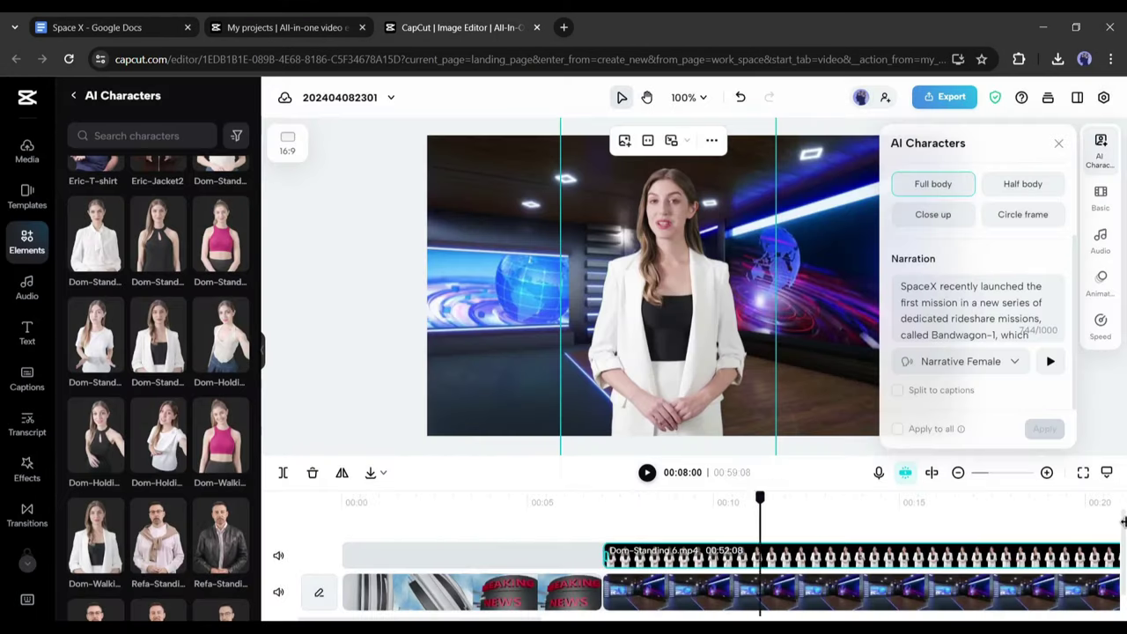
Duplicate the 20-second studio background clip and place the copy directly after the original on the main track.
click(1123, 524)
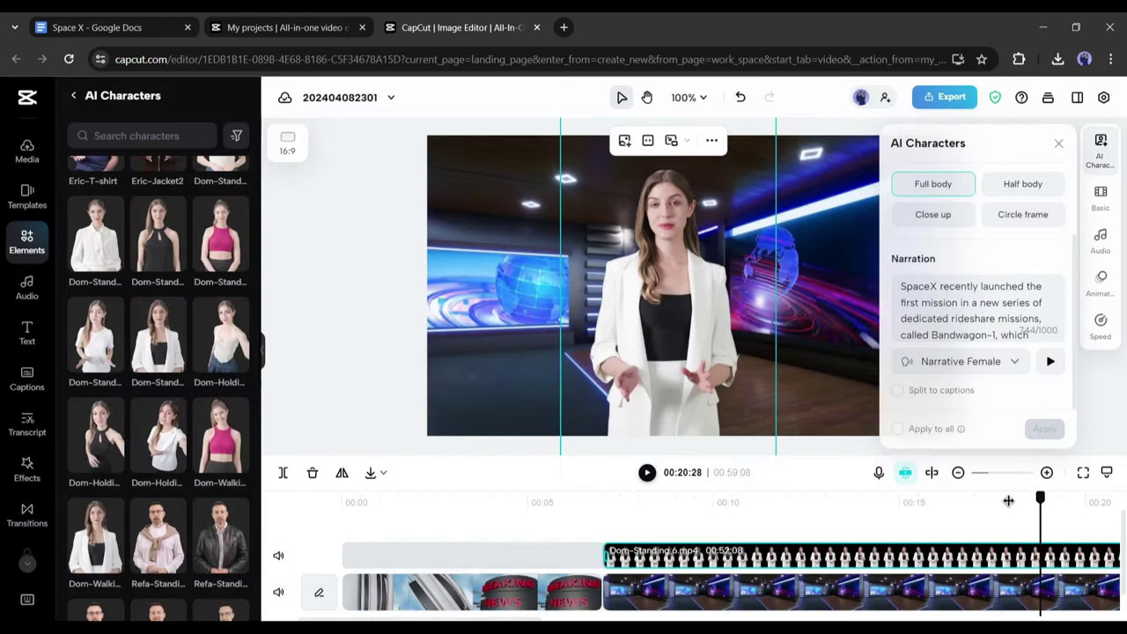
click(966, 477)
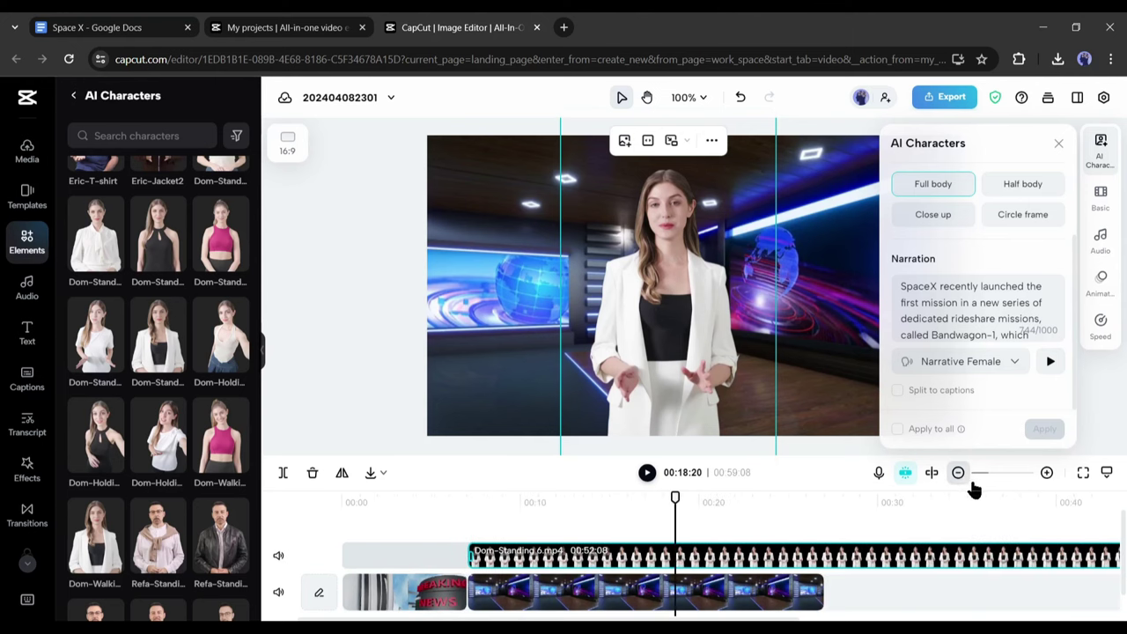
click(1111, 511)
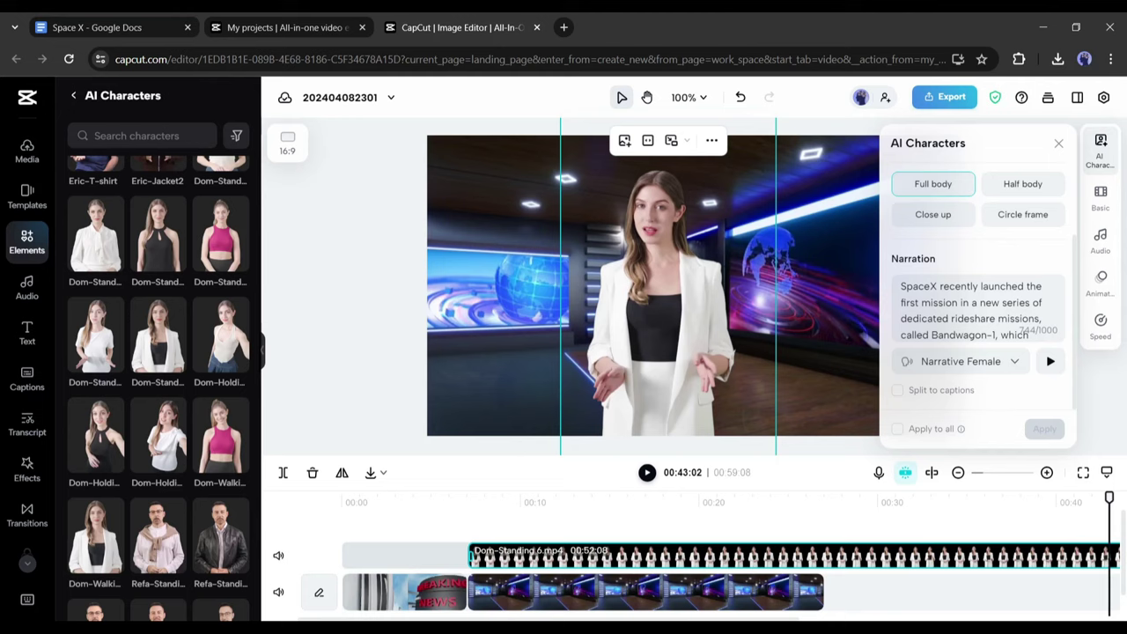
click(1122, 514)
click(513, 595)
key(ctrl+c)
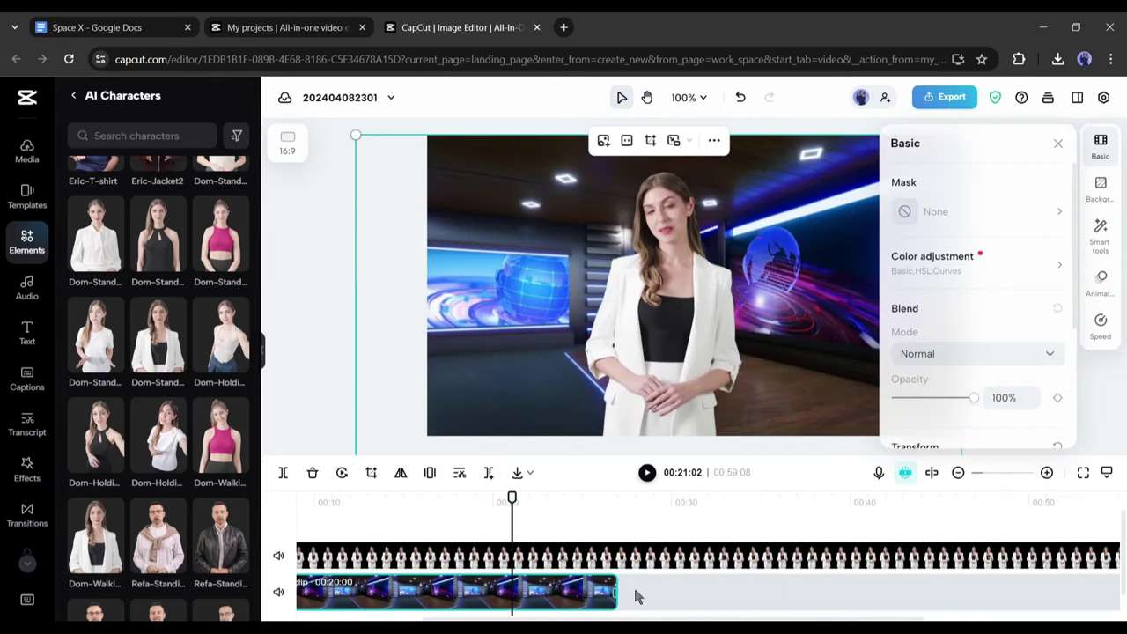
click(635, 596)
key(ctrl+v)
drag(698, 558, 687, 607)
Paste another studio background clip at the end of the main track to cover the rest of the first presenter clip.
click(988, 509)
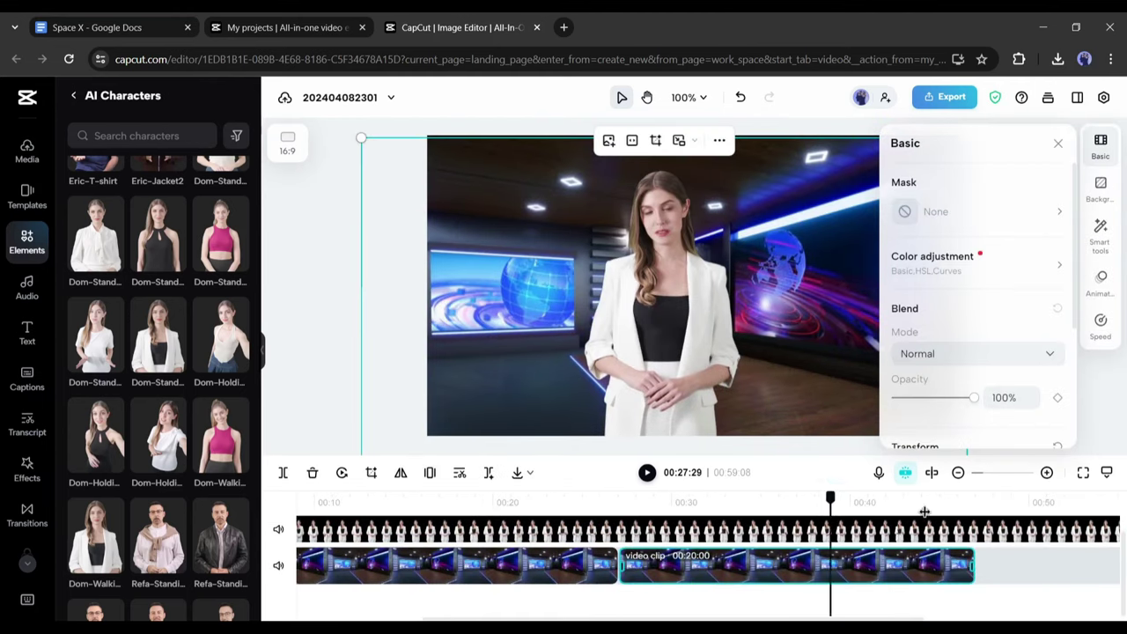
key(ctrl+v)
drag(1039, 532, 1032, 592)
drag(745, 619, 930, 619)
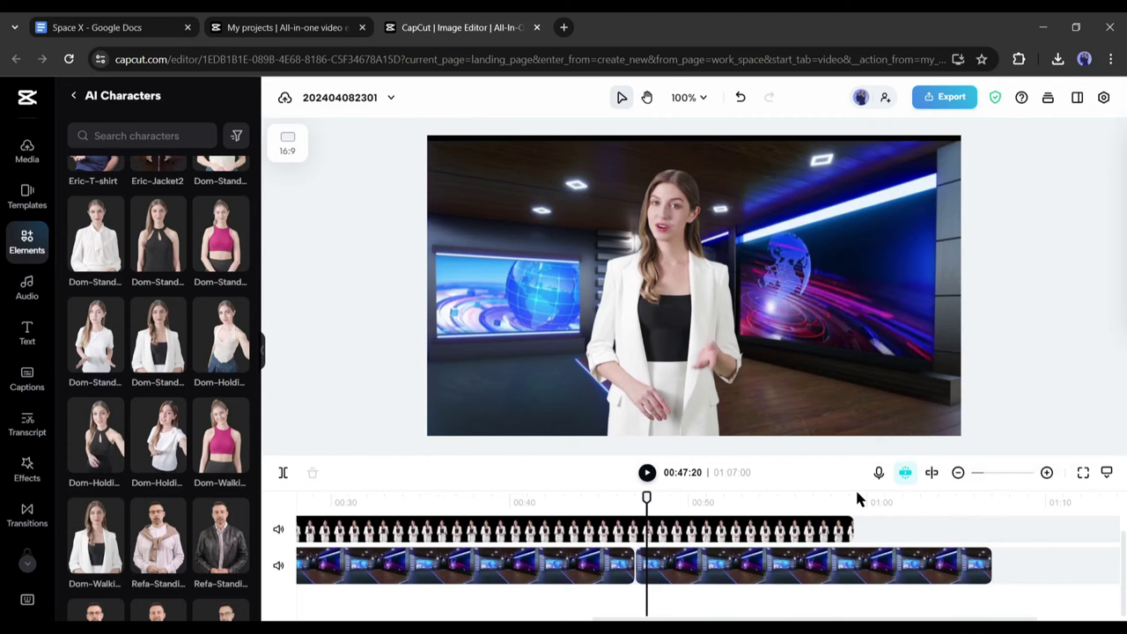
Duplicate the Dom-Standing 6 presenter clip and place the copy right after the first one at 00:59:08.
click(855, 500)
click(801, 533)
key(ctrl+c)
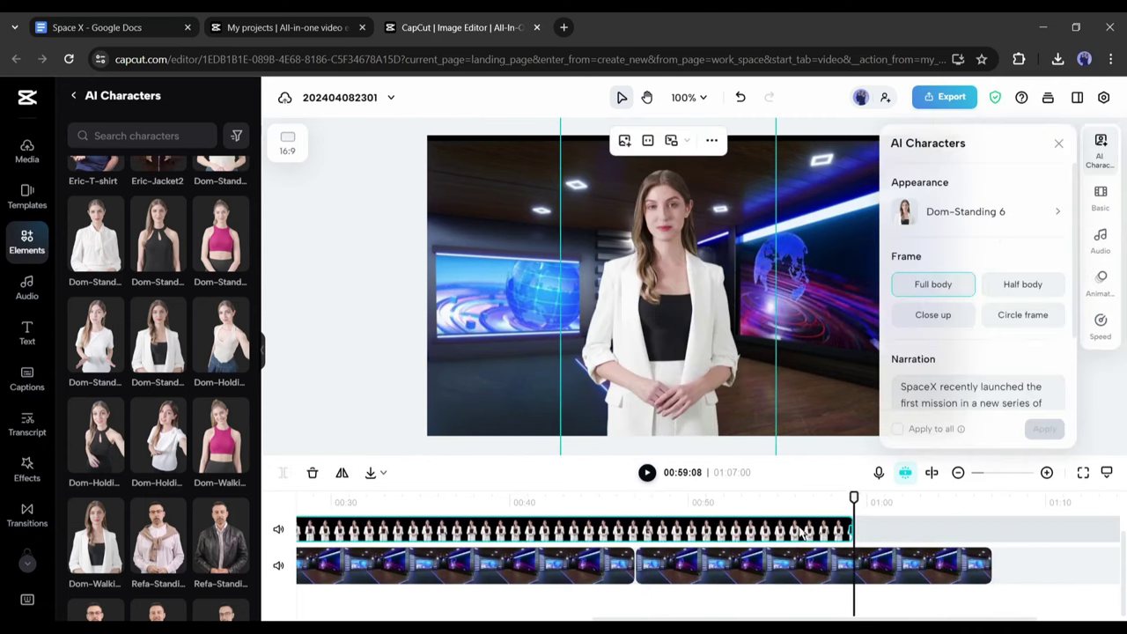
key(ctrl+v)
drag(925, 532, 934, 568)
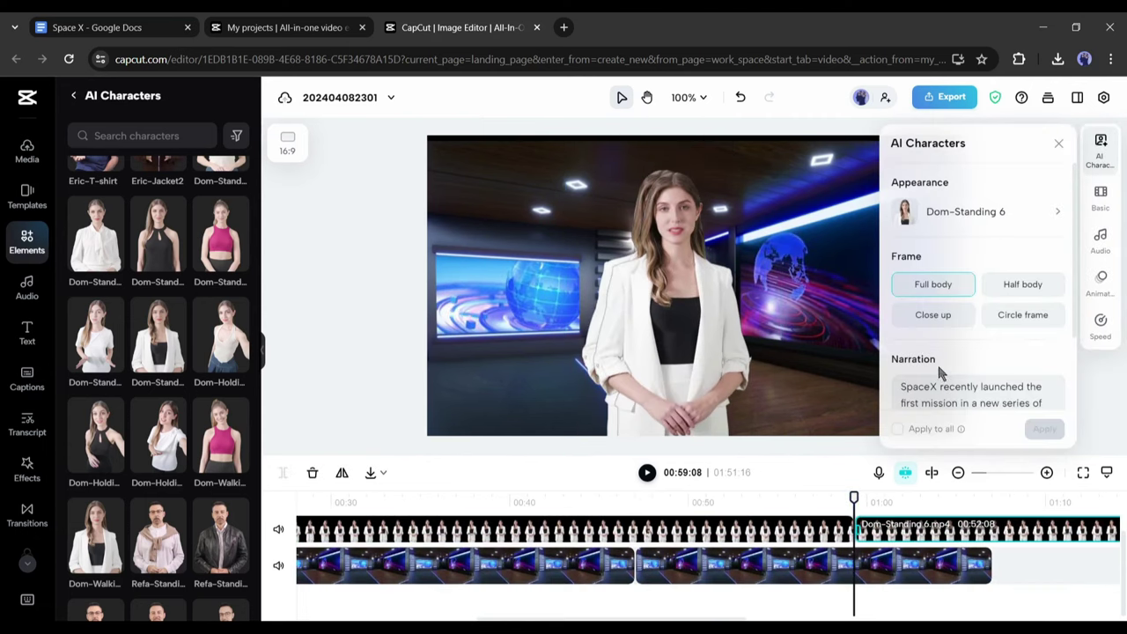
Replace the second presenter clip's narration with the Space X document's second paragraph, generate the speech and close the My projects tab.
click(953, 392)
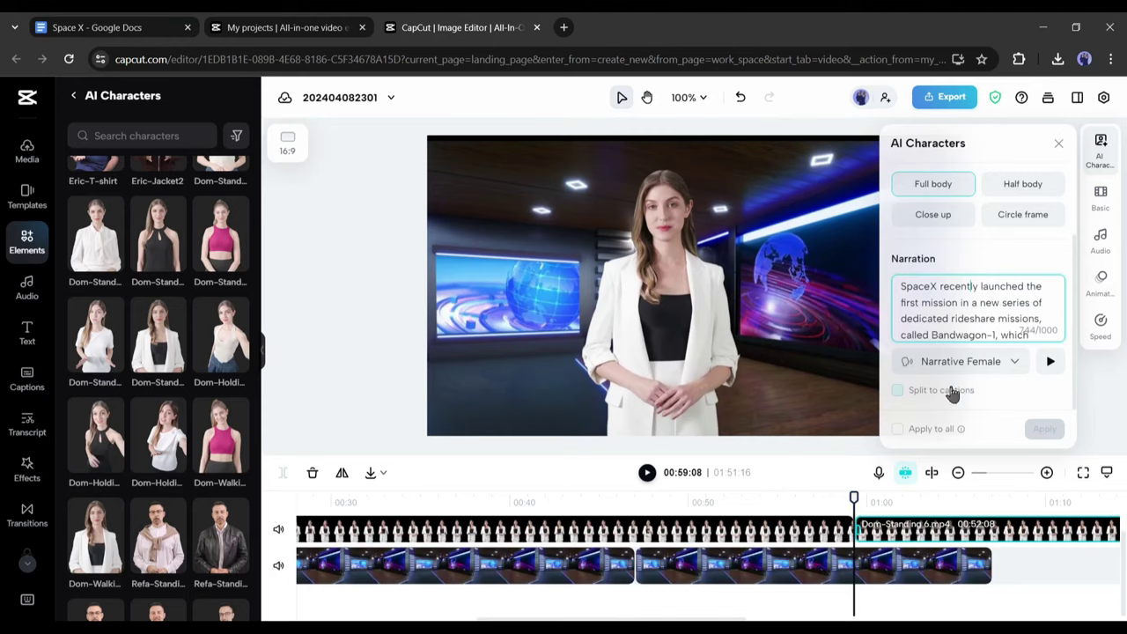
click(97, 27)
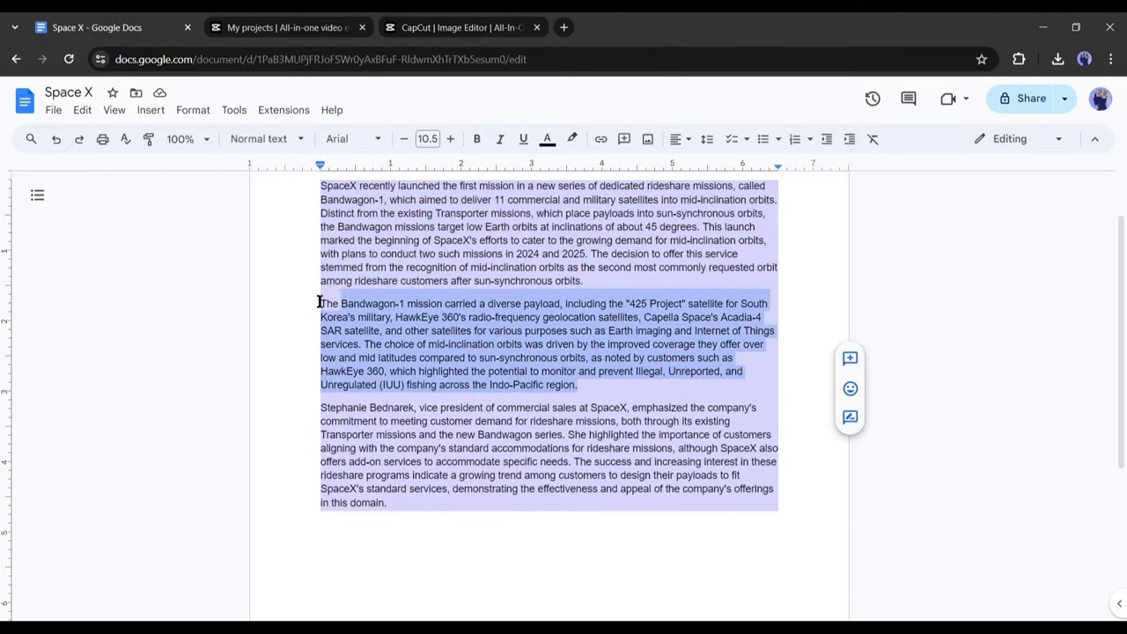
click(335, 20)
key(ctrl+a)
key(ctrl+v)
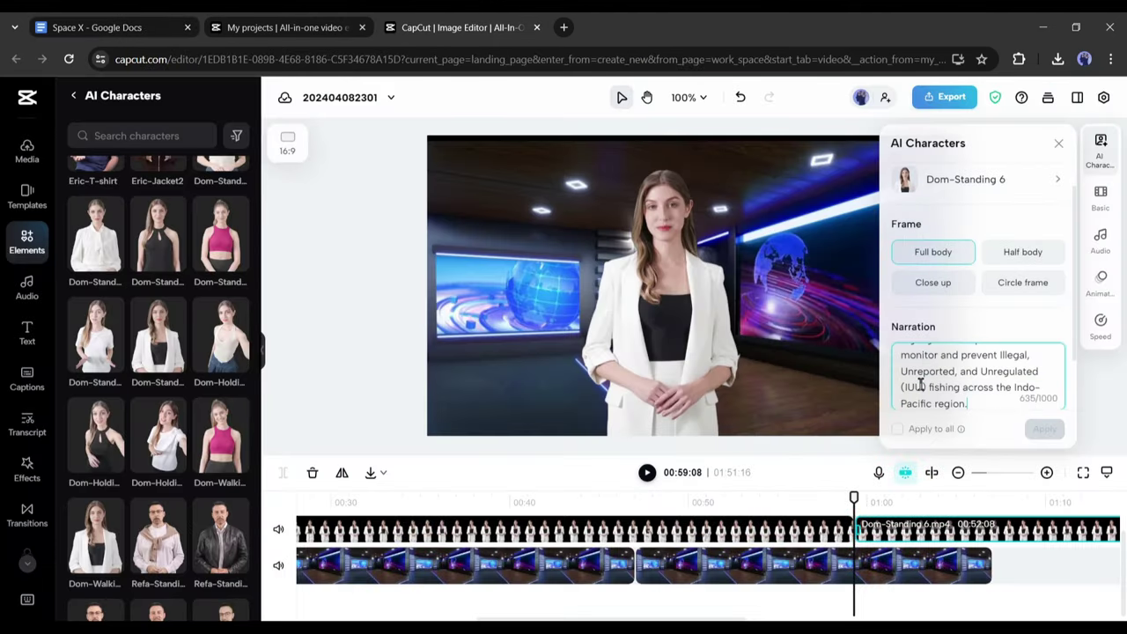
scroll(1004, 418, down, 1)
click(1044, 432)
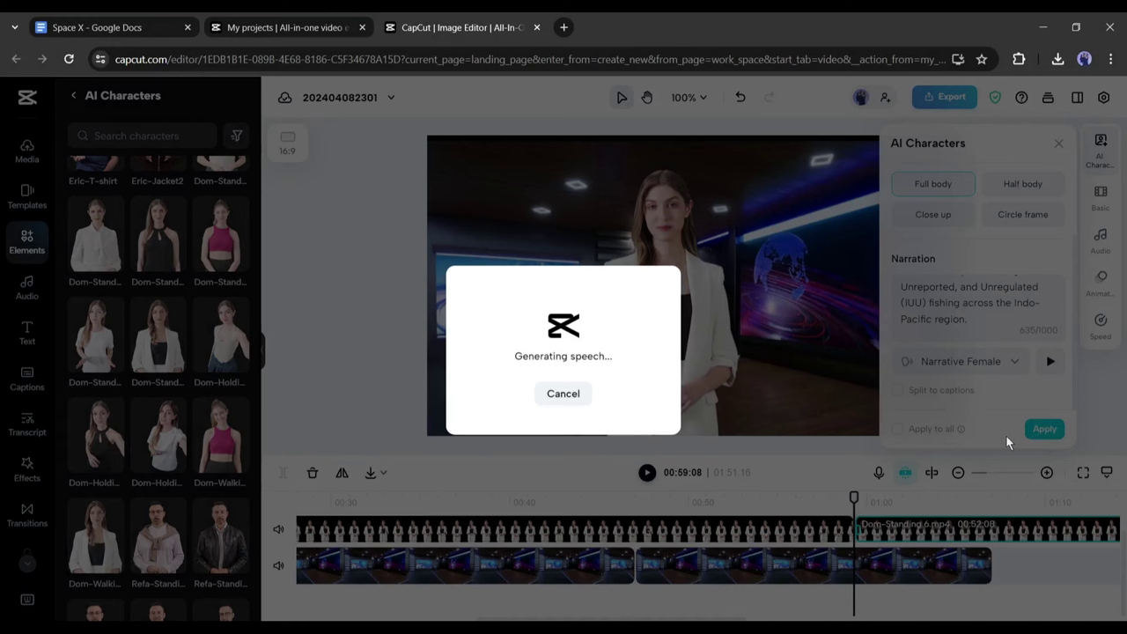
click(362, 27)
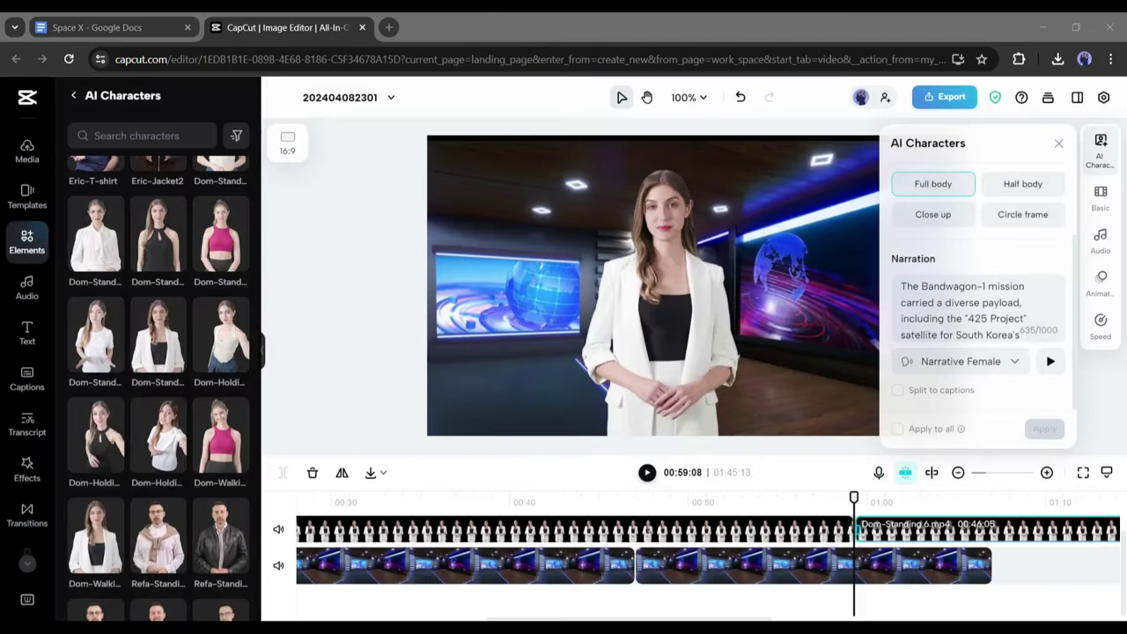
Append two more copies of the studio background clip to the main track beneath the second presenter clip.
click(896, 565)
key(ctrl+c)
click(1007, 498)
key(ctrl+v)
drag(1046, 530, 1030, 597)
scroll(1012, 572, right, 6)
click(808, 570)
click(800, 500)
key(ctrl+v)
drag(837, 531, 819, 594)
Duplicate the second presenter clip and place the copy directly after it on the presenter track.
scroll(819, 572, right, 3)
click(788, 532)
click(843, 500)
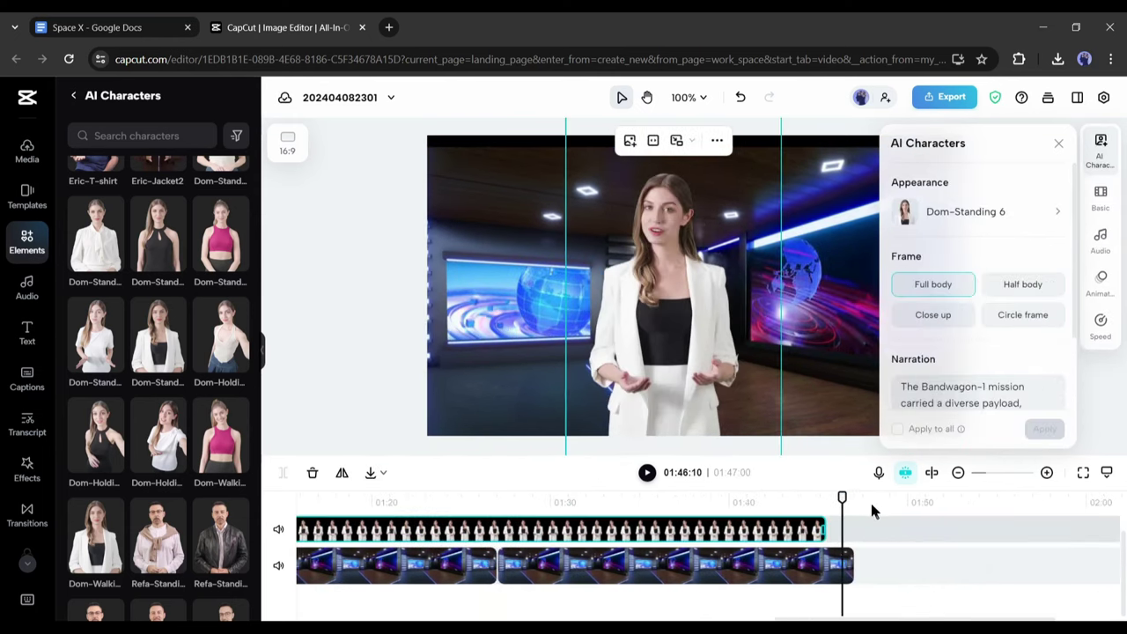
key(ctrl+v)
drag(892, 531, 876, 568)
Replace the third presenter clip's narration with the third paragraph of the Space X document and generate the speech.
click(97, 28)
drag(321, 406, 386, 502)
key(ctrl+c)
click(286, 28)
triple_click(979, 308)
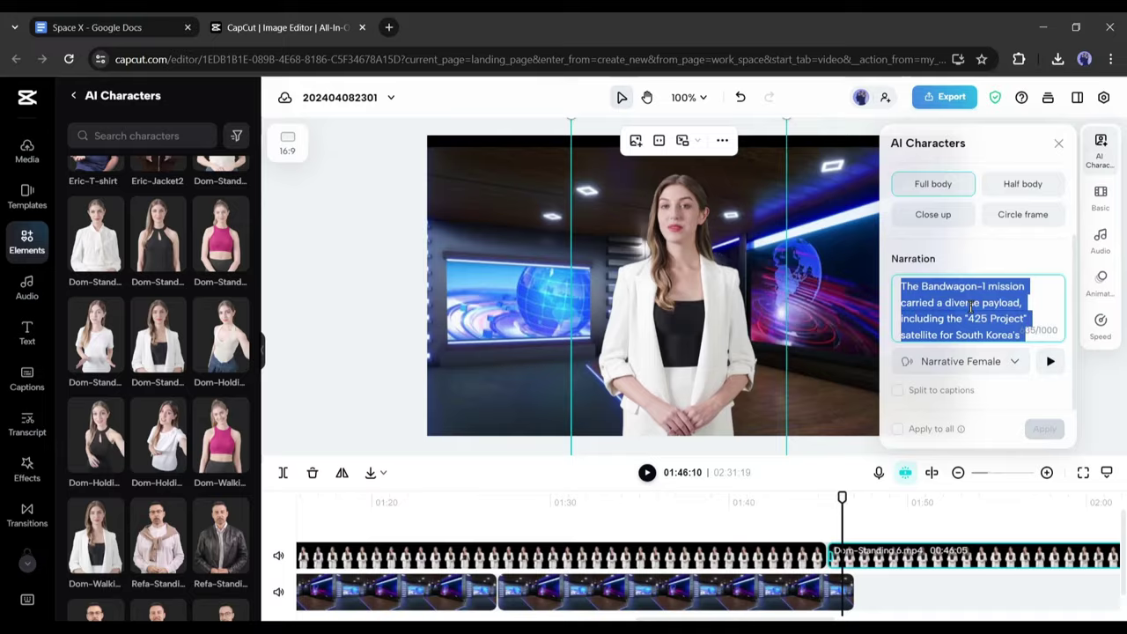
key(ctrl+v)
click(1045, 429)
Append two further copies of the studio background clip to the main track beneath the third presenter clip.
click(775, 593)
key(ctrl+c)
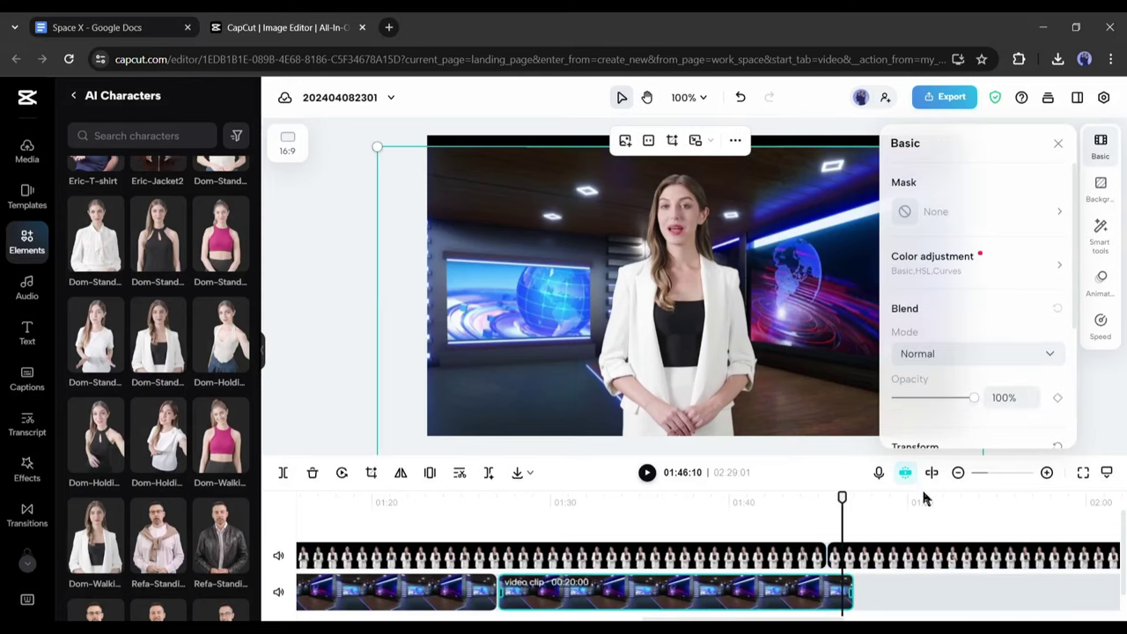
click(911, 499)
key(ctrl+v)
drag(969, 556, 911, 614)
scroll(881, 572, right, 6)
click(702, 499)
key(ctrl+v)
drag(775, 556, 740, 614)
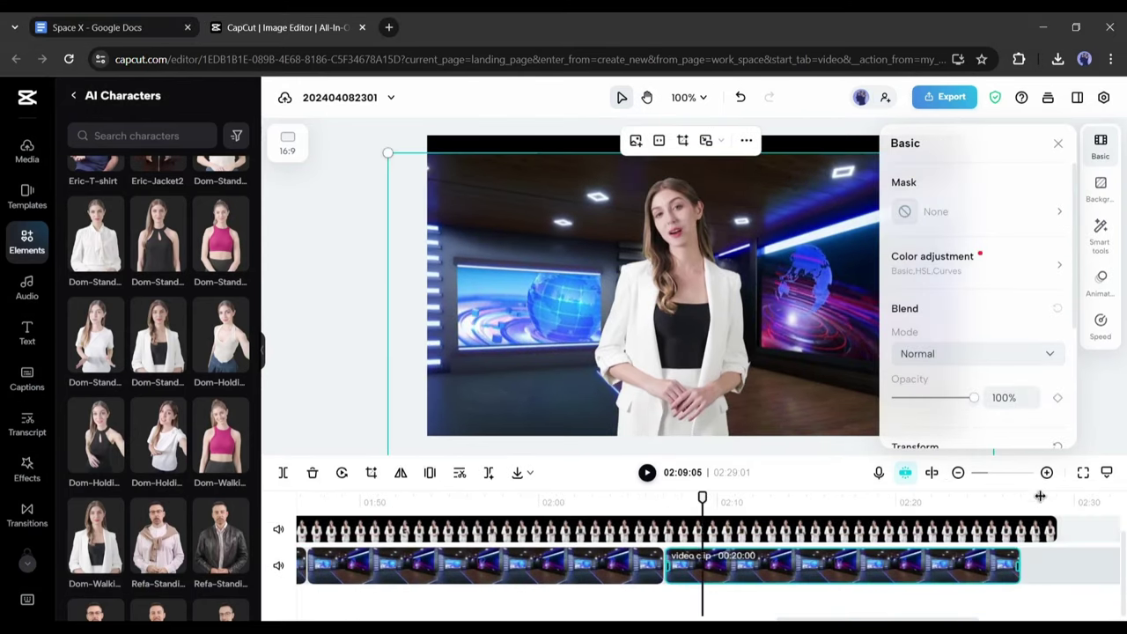
Append one last studio background clip and cut off the part that runs past the end of the presenter clip.
click(1039, 499)
key(ctrl+v)
drag(1076, 531, 1059, 599)
click(1057, 498)
key(ctrl+b)
click(1094, 583)
key(Delete)
click(1046, 498)
click(443, 498)
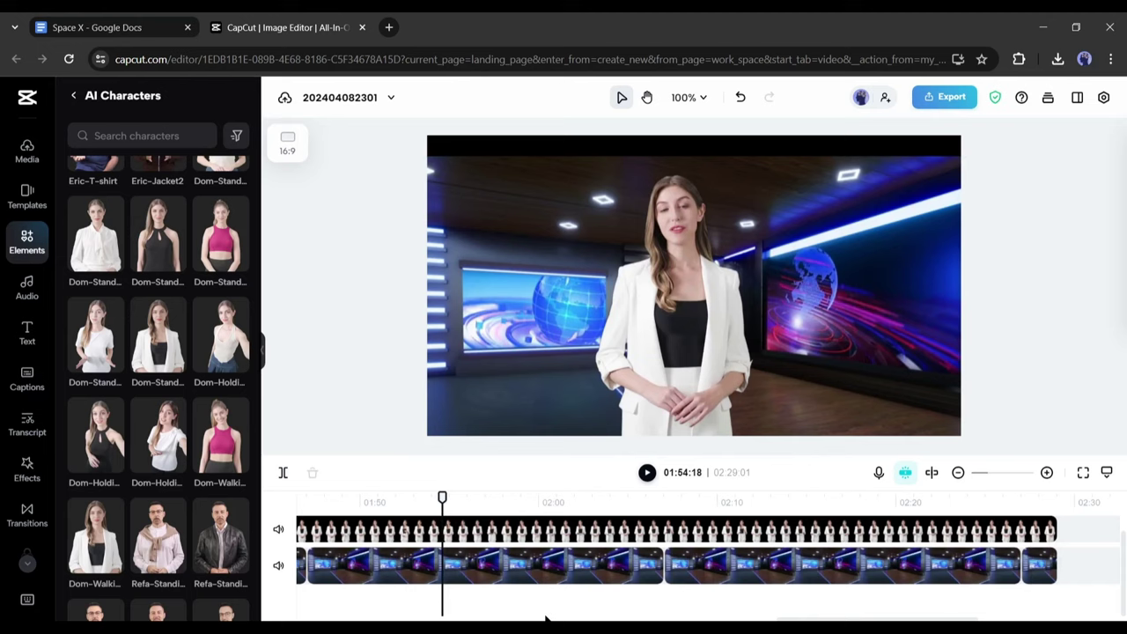
click(545, 615)
scroll(493, 572, left, 20)
drag(390, 498, 505, 497)
Search YouTube for "spacex", filter the results to Creative Commons videos, then close YouTube and return to CapCut.
click(428, 92)
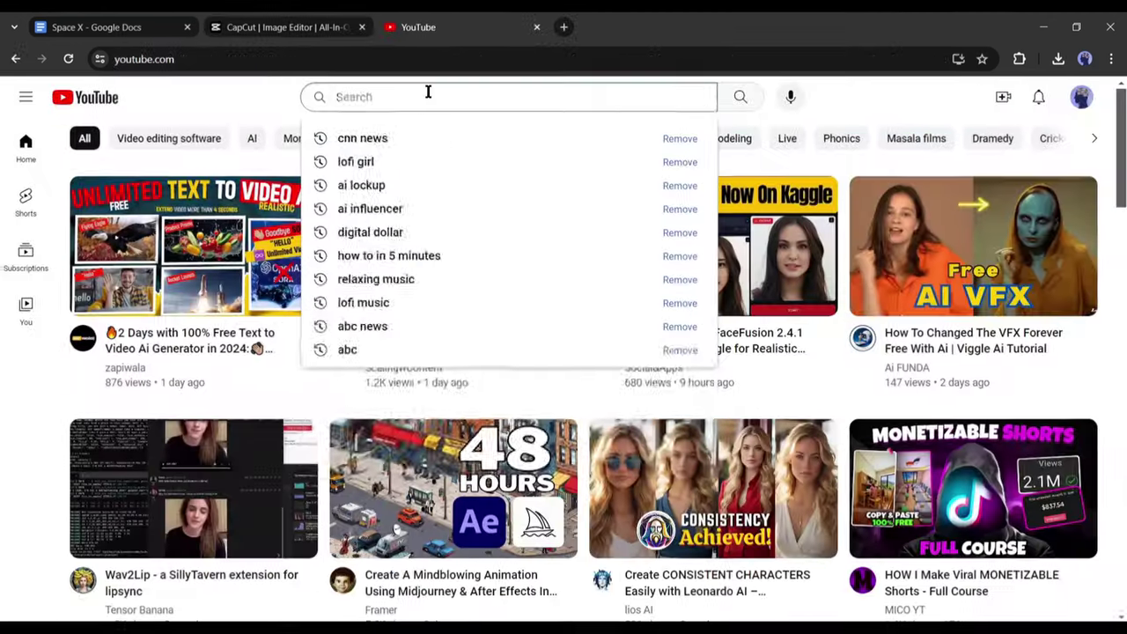
text(spacex)
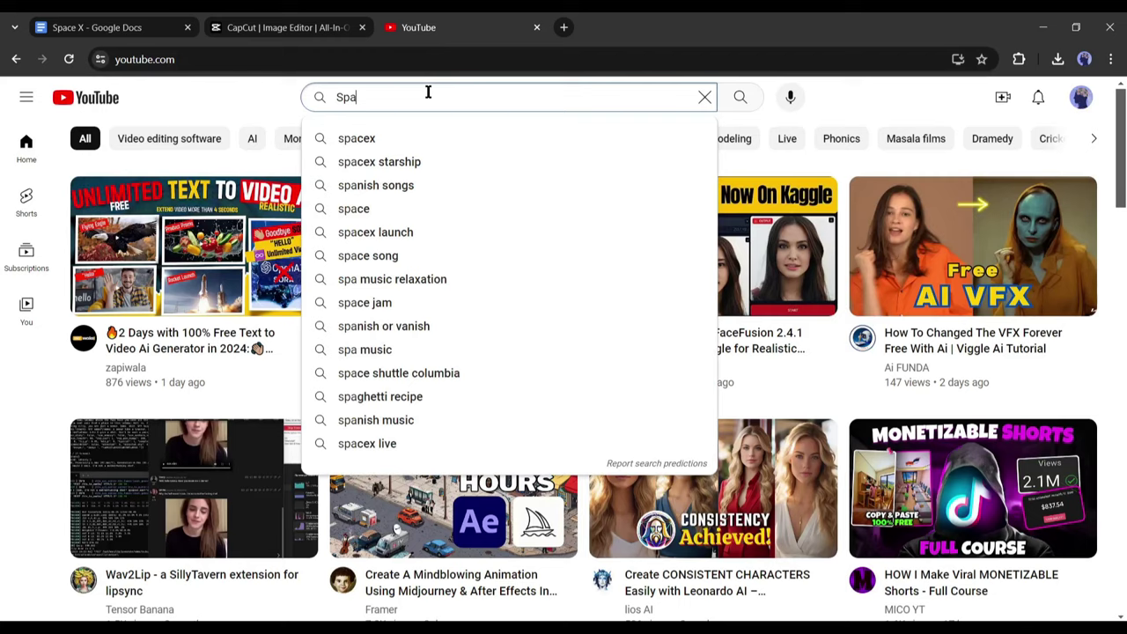
key(Return)
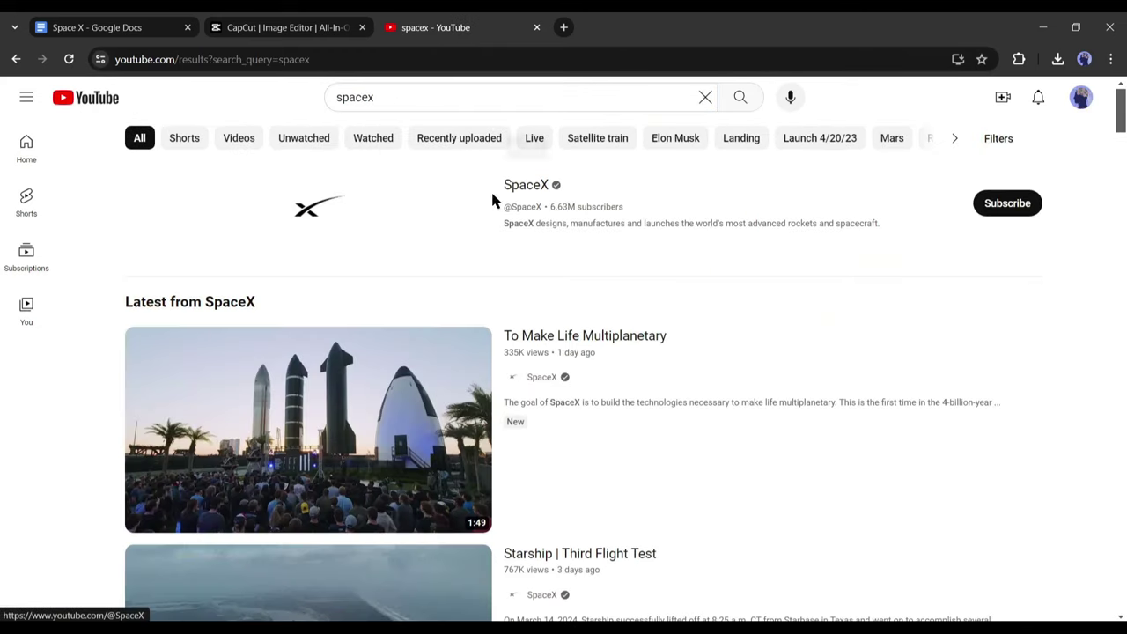
click(1007, 142)
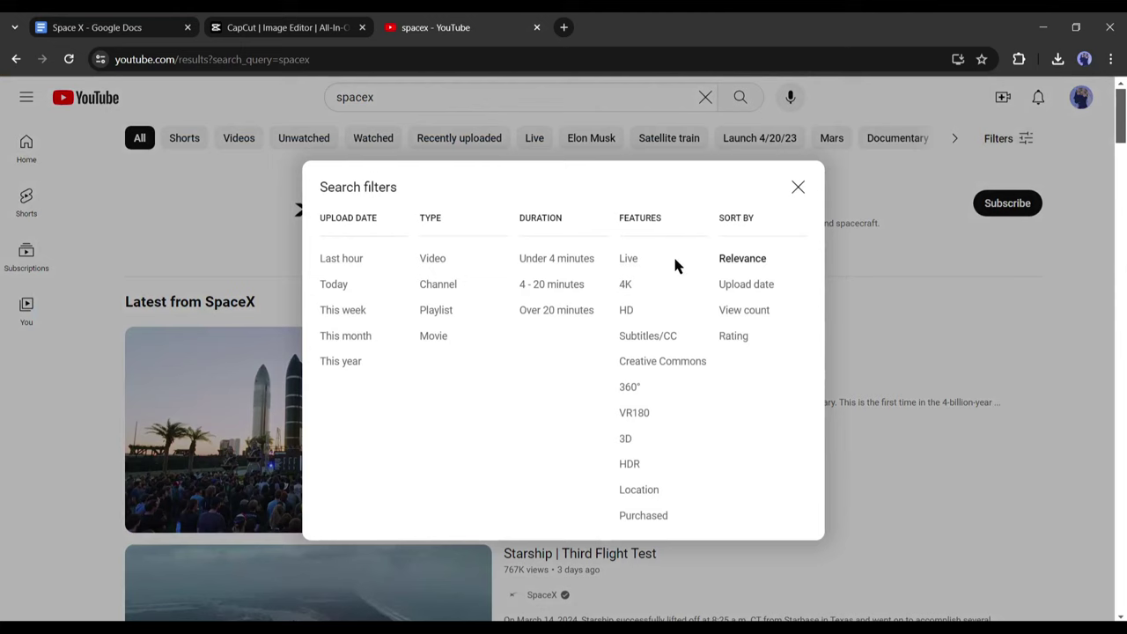
click(667, 368)
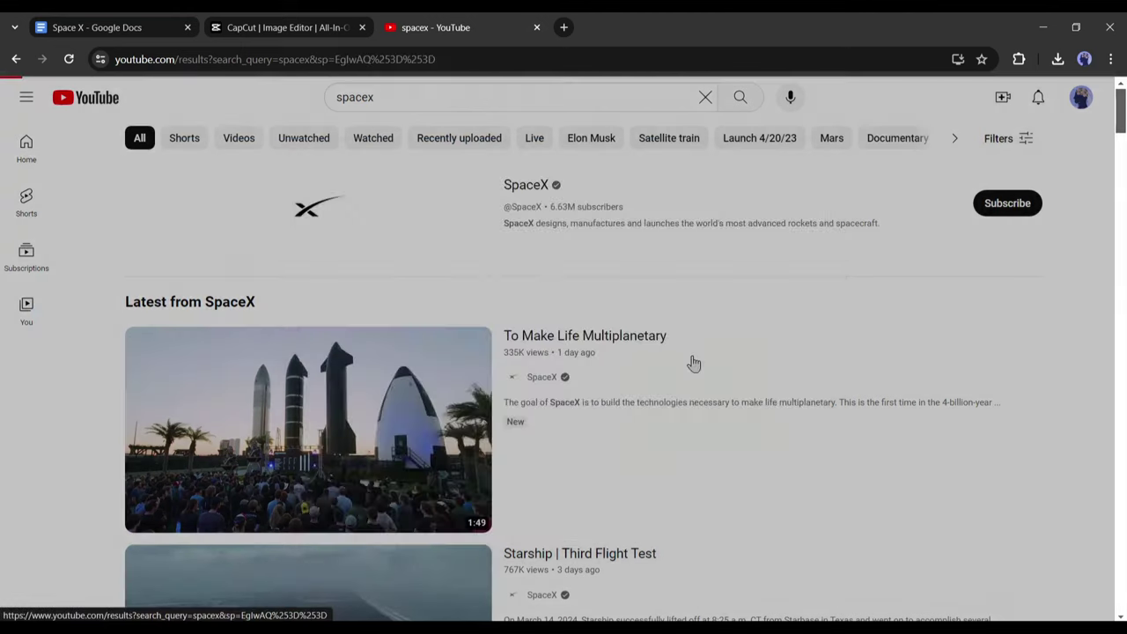
click(536, 27)
Add a heading near the start of the inset SpaceX footage and change its text to "Credit: SpaceX".
click(27, 332)
click(156, 210)
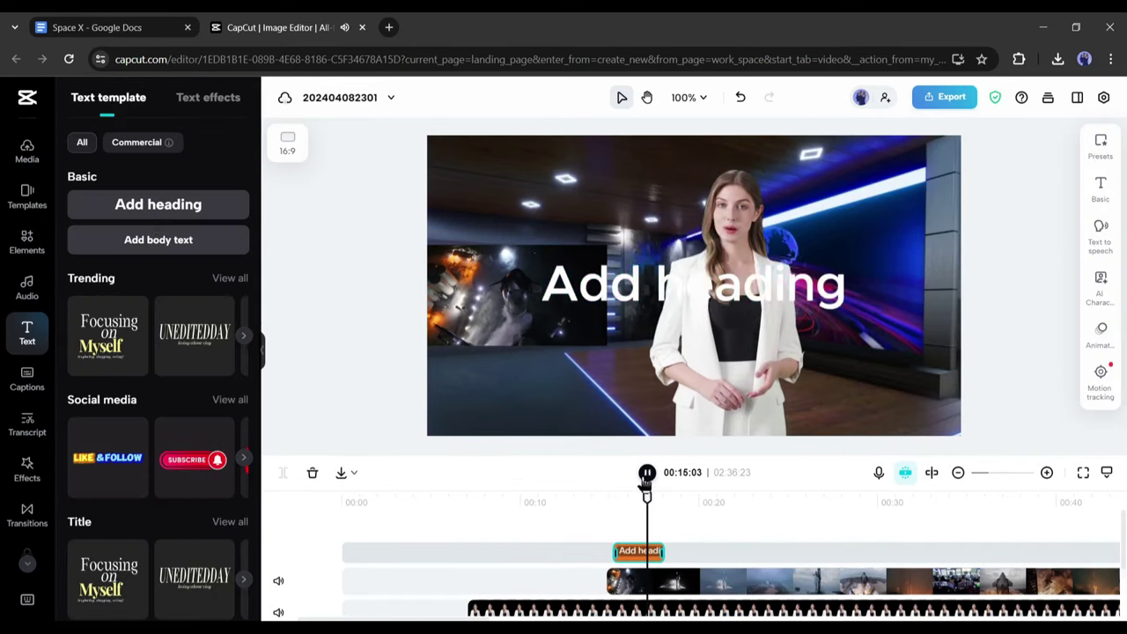
click(647, 473)
double_click(966, 191)
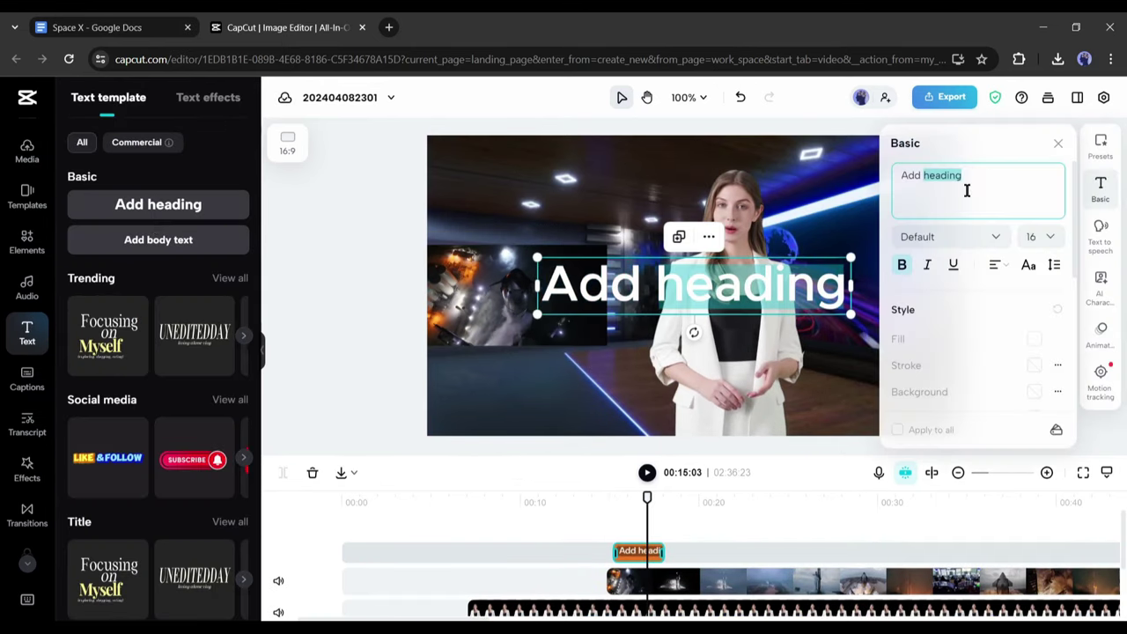
drag(966, 191, 907, 180)
text(C)
key(ctrl+v)
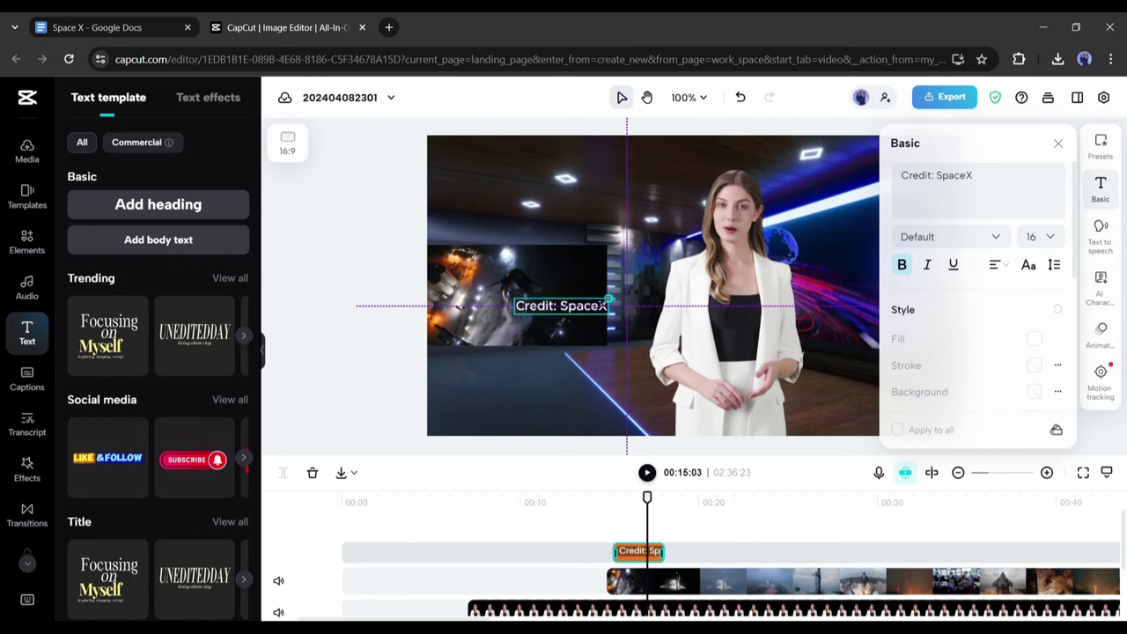
Place the credit text just below the inset footage and extend its duration to 00:38:13.
drag(557, 310, 494, 373)
drag(663, 552, 1032, 508)
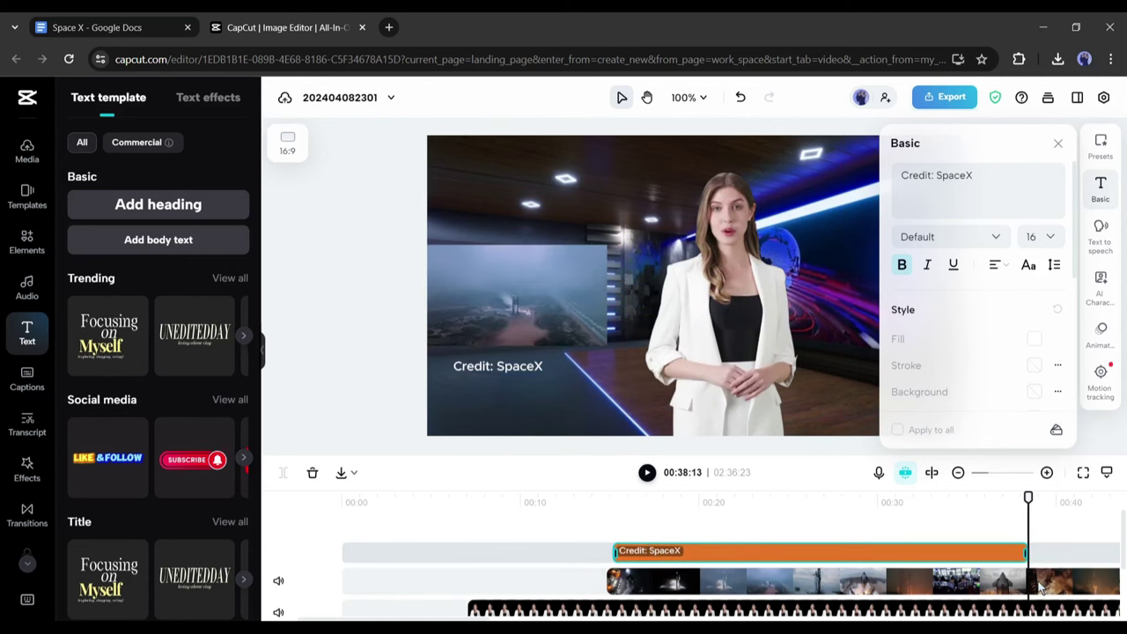
Split the inset SpaceX footage at 00:38:13, where the credit text ends, and delete the remainder.
click(1039, 587)
scroll(1032, 568, down, 1)
click(282, 473)
click(1059, 517)
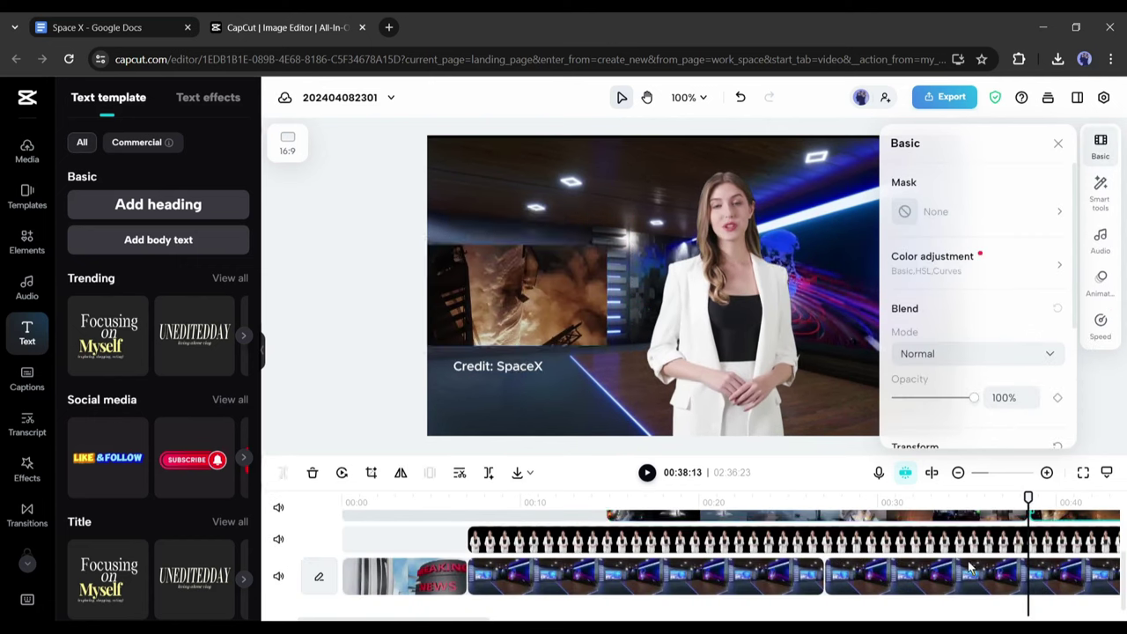
key(Delete)
Add a Black Fade transition between the two presenter clips that meet just before 01:00.
scroll(807, 531, right, 5)
click(27, 511)
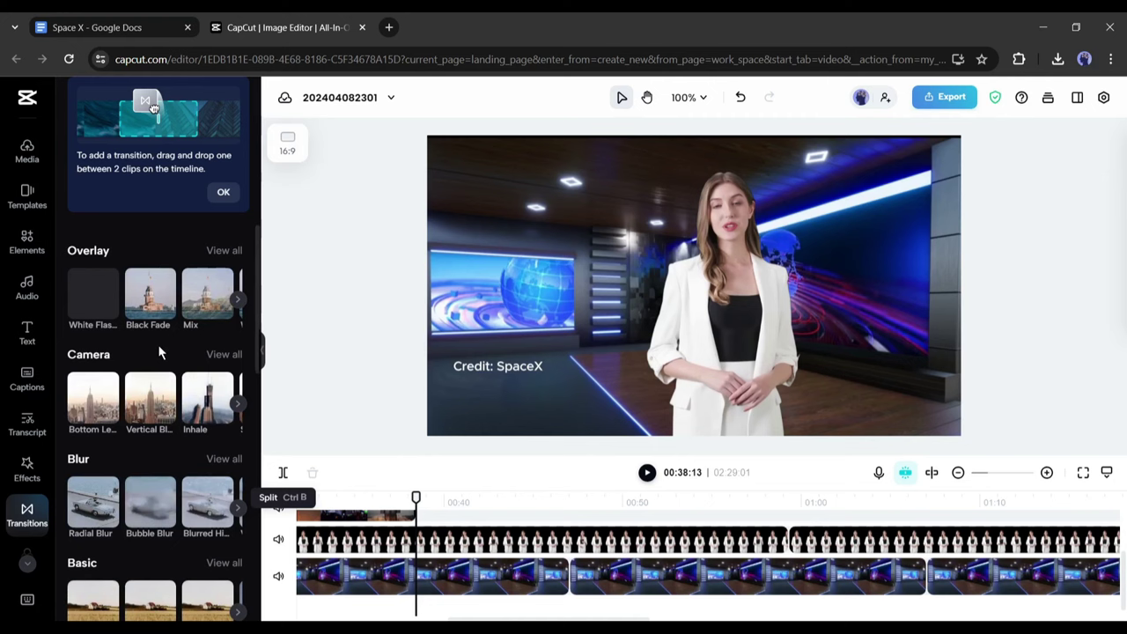
drag(150, 295, 786, 539)
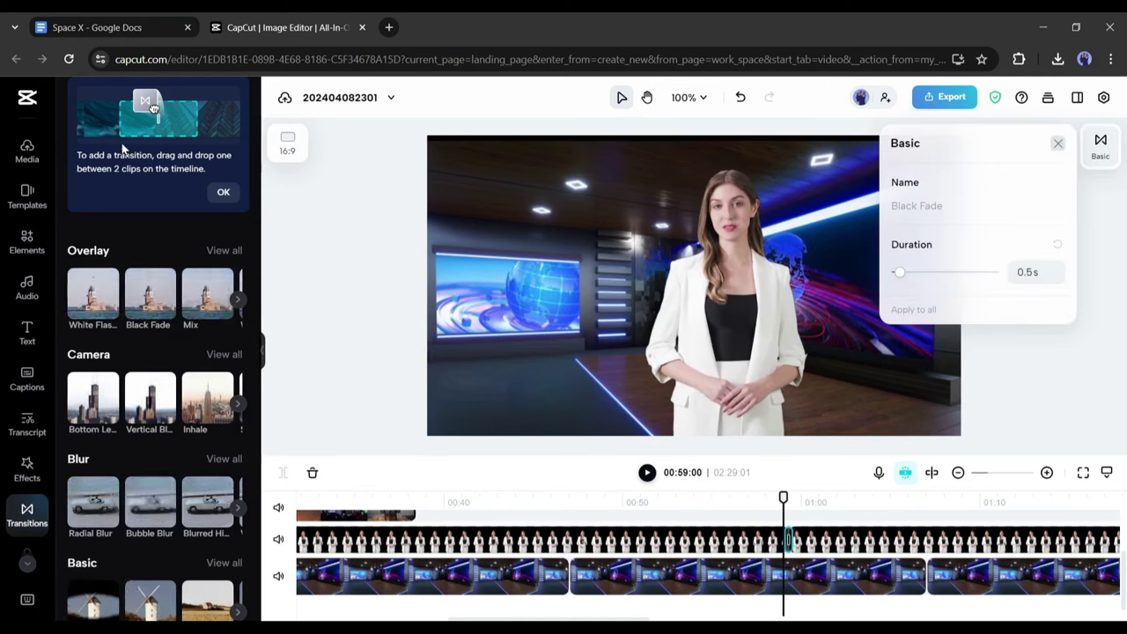
click(1059, 143)
Return the playhead to the start of the timeline and browse the built-in music library.
drag(783, 498, 296, 500)
drag(543, 619, 388, 619)
click(341, 499)
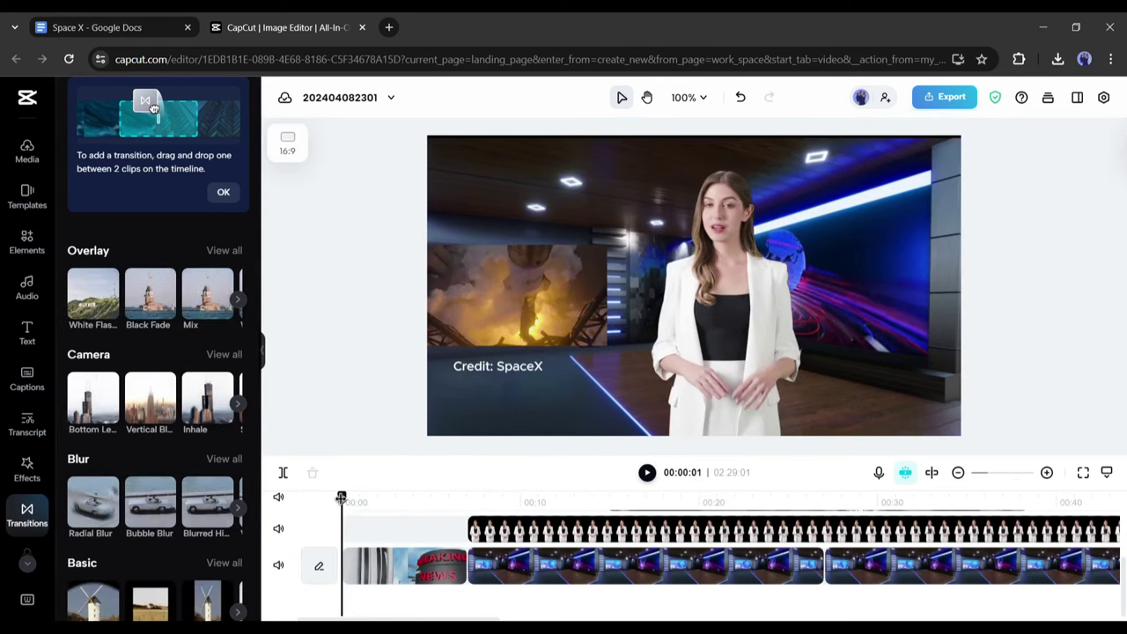
drag(342, 499, 337, 498)
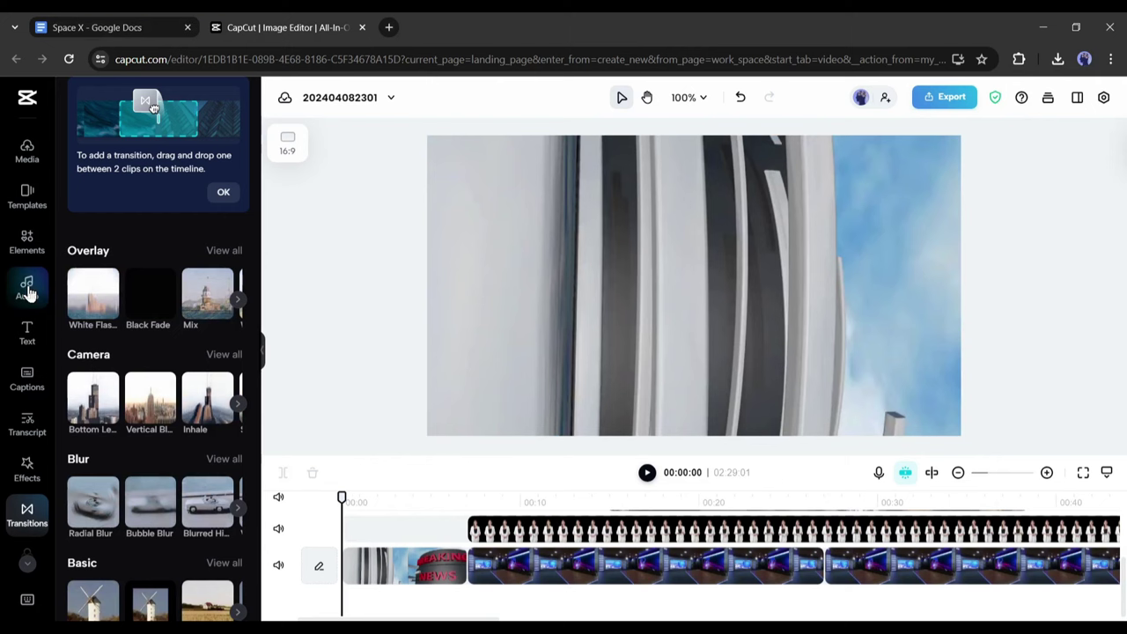
click(28, 287)
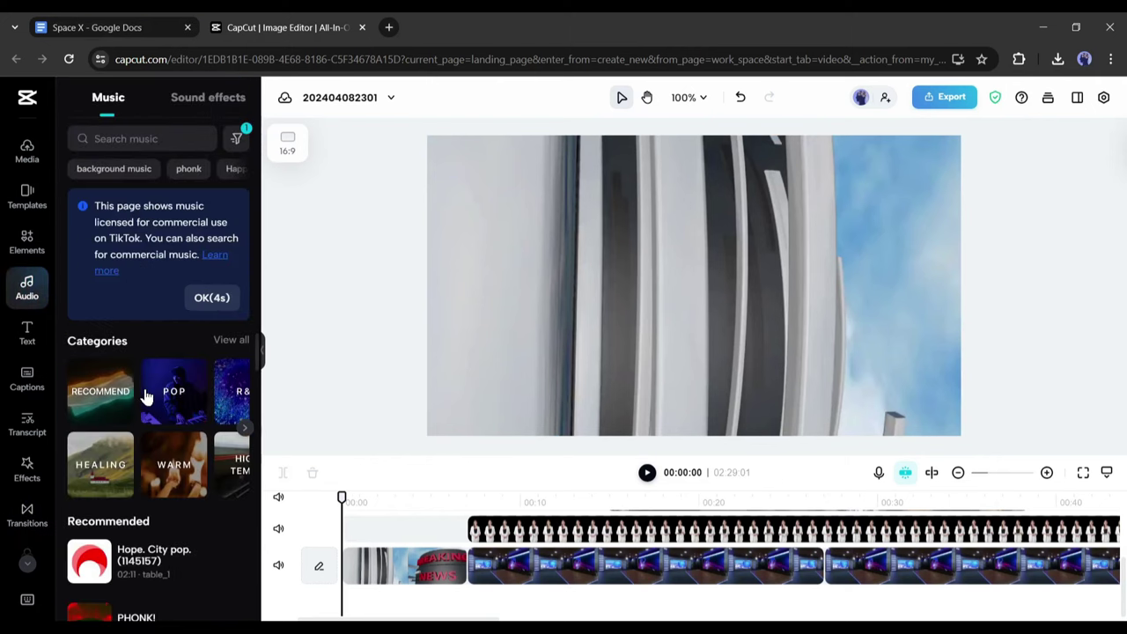
scroll(146, 397, down, 6)
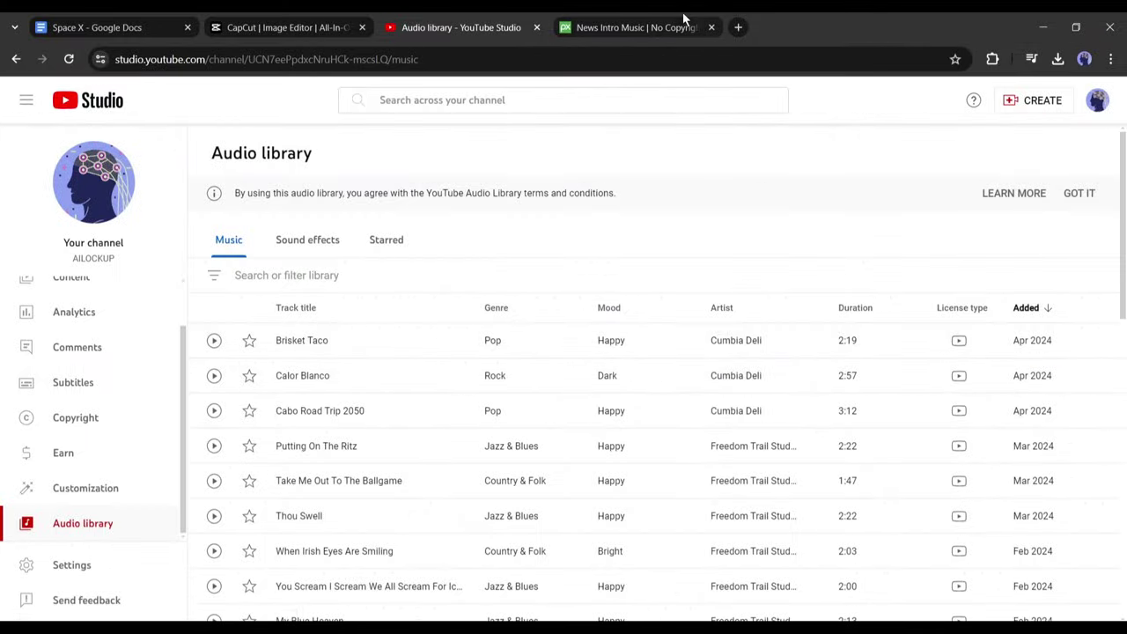
Download "Breaking News Intro Logo" from Pixabay and add it to the start of the CapCut timeline as audio.
click(642, 17)
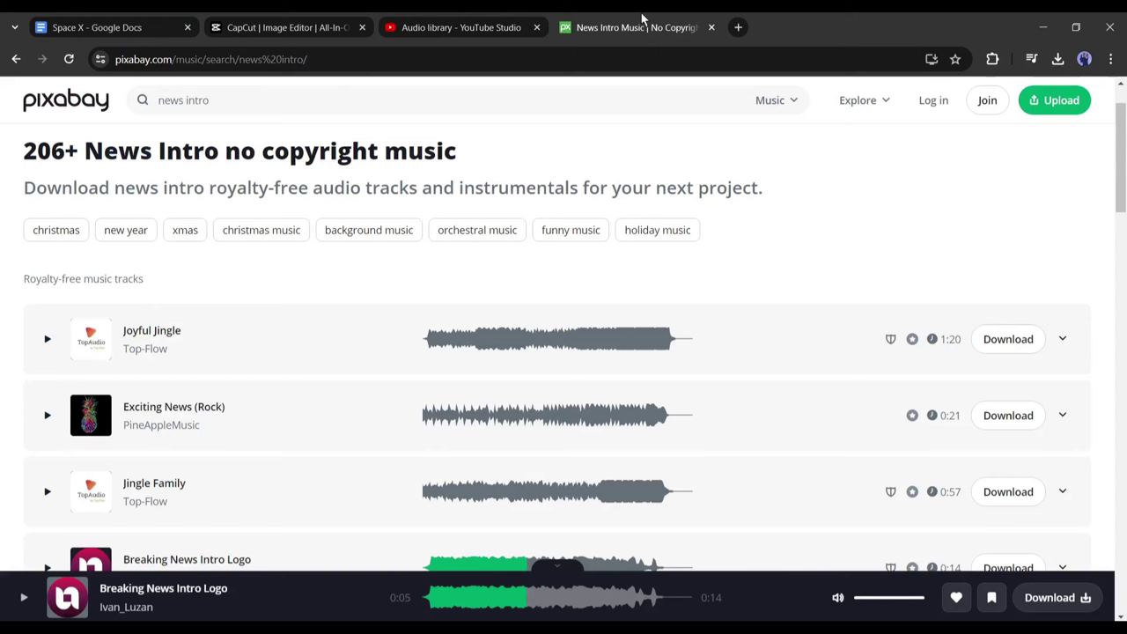
click(1091, 606)
drag(947, 96, 430, 538)
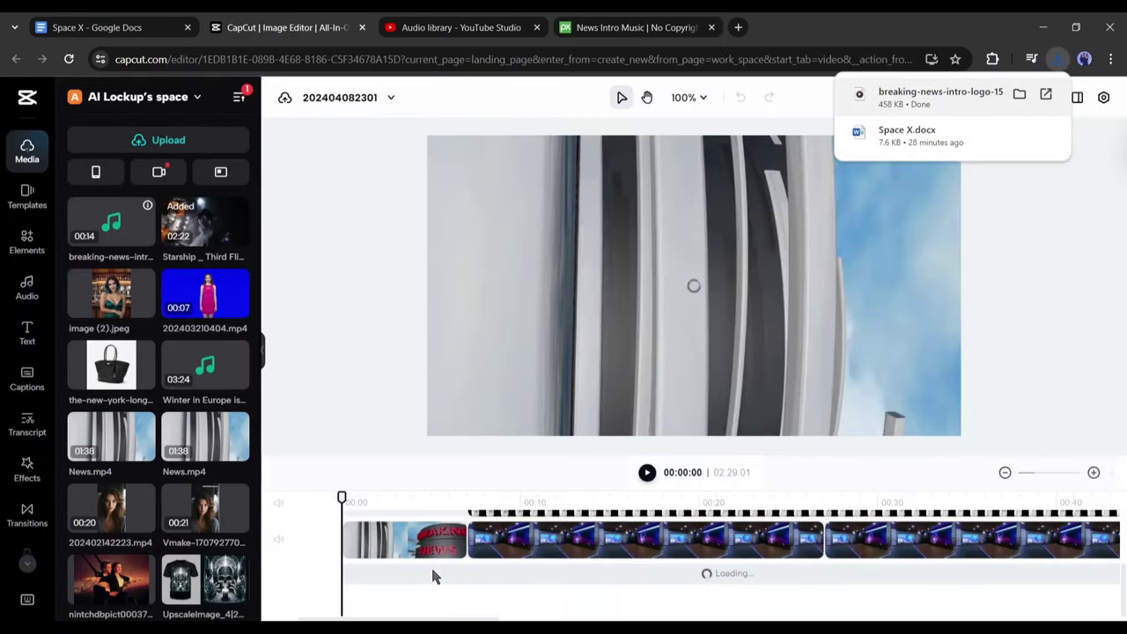
Trim the intro music to end with the breaking news opening clip, and preview it.
mouse_move(495, 575)
mouse_down()
mouse_move(468, 576)
mouse_move(516, 578)
mouse_up()
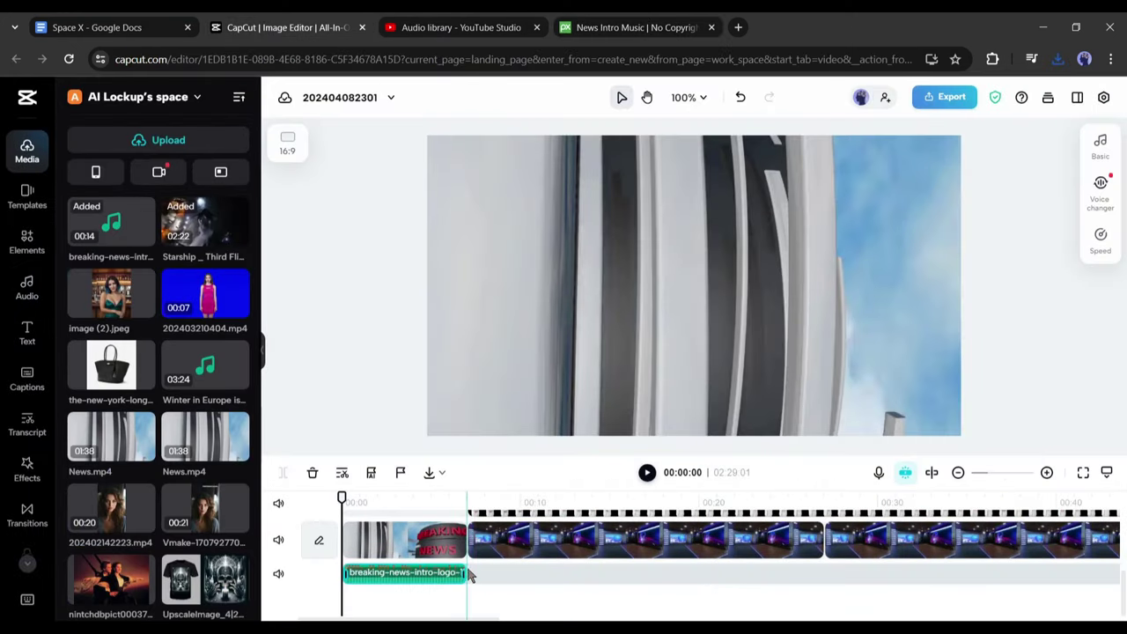
key(space)
key(space)
Paste a copy of the music right after the opening clip and extend it to 00:14:20.
click(476, 502)
key(ctrl+c)
key(ctrl+v)
drag(591, 573, 729, 574)
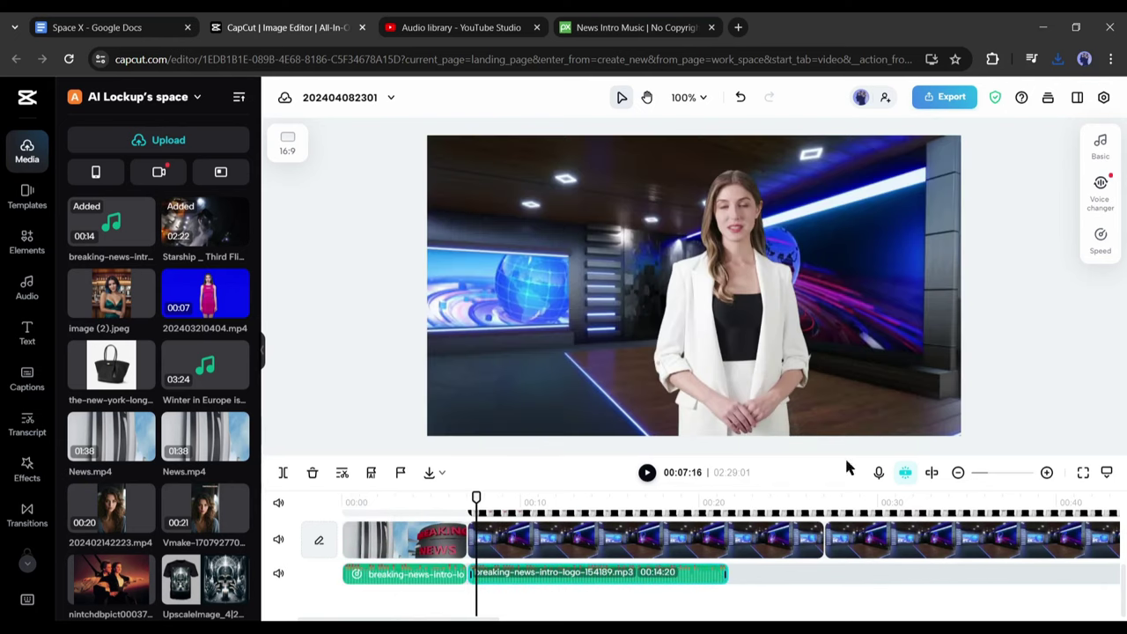
Lower the extended music clip's volume to -37.1 dB and repeat it along the rest of the timeline.
click(1101, 147)
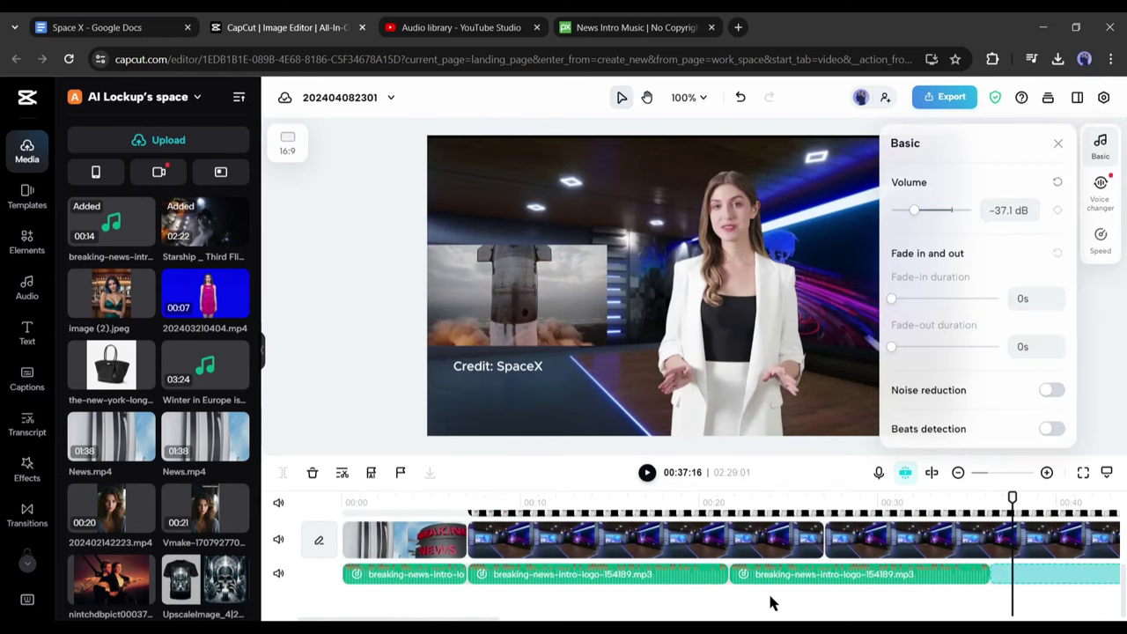
click(1058, 146)
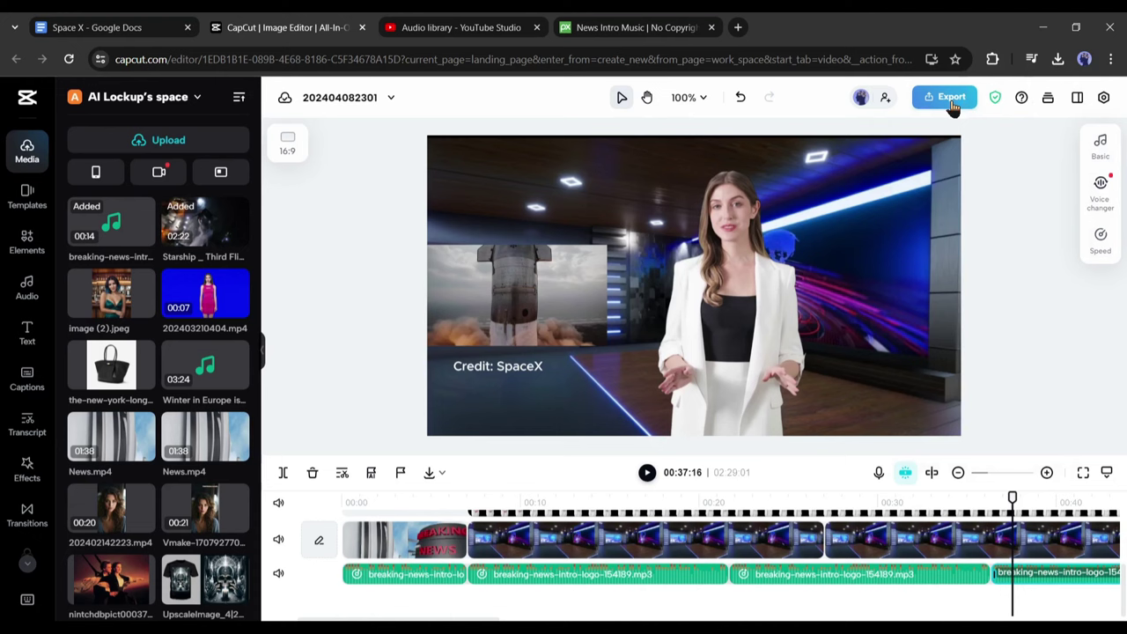
Export the video for download as "News" in 1080p, recommended quality, 30fps and MP4 format.
click(947, 97)
click(898, 469)
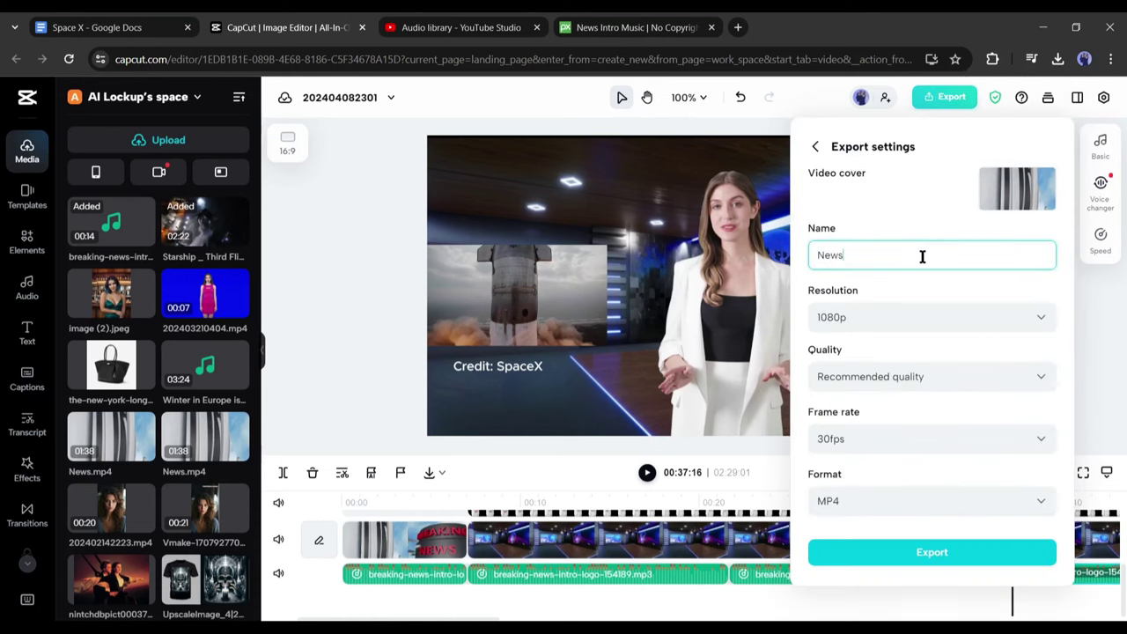
click(939, 554)
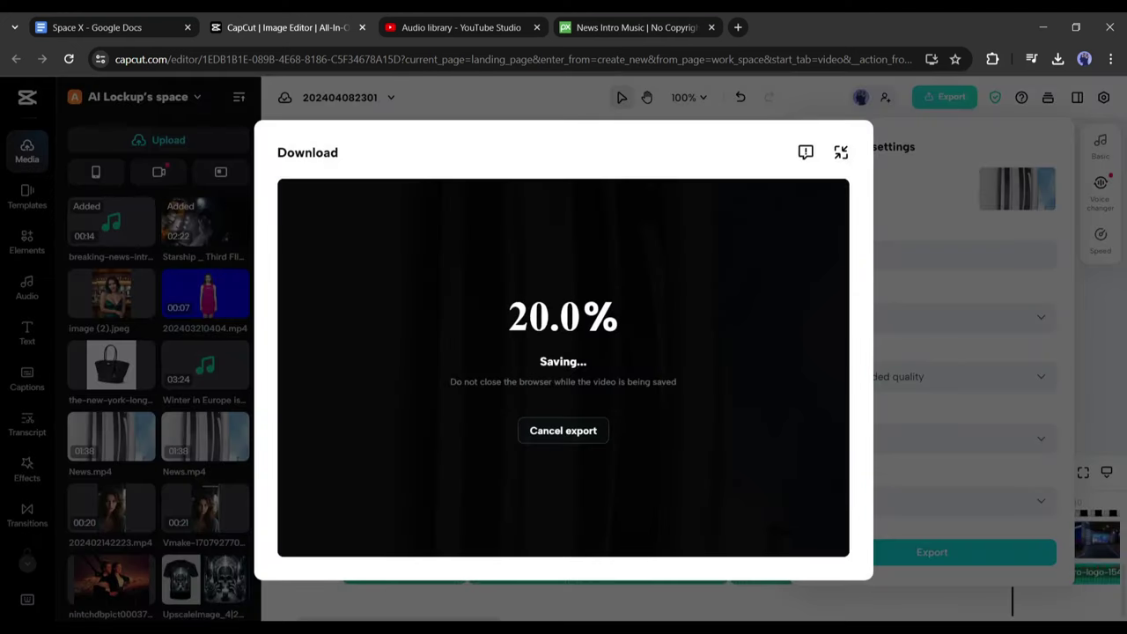